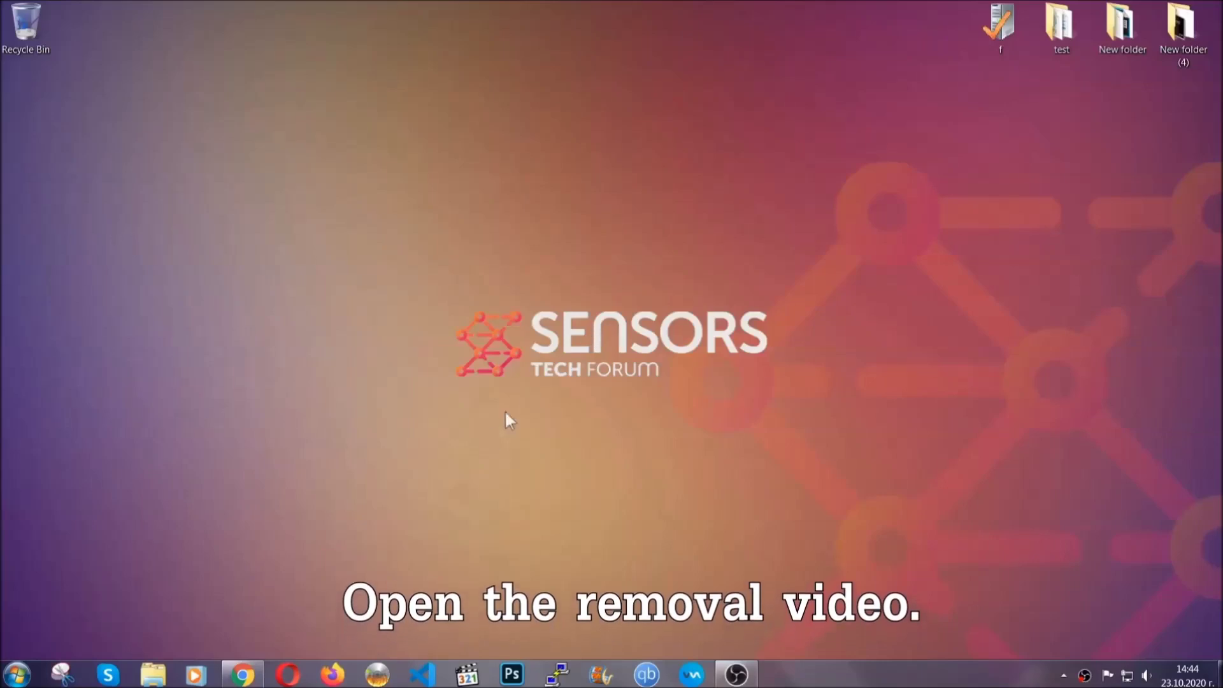
Step: Bring up Chrome showing the YouTube video 'How to Remove a Ransomware Virus (Windows)'
click(243, 674)
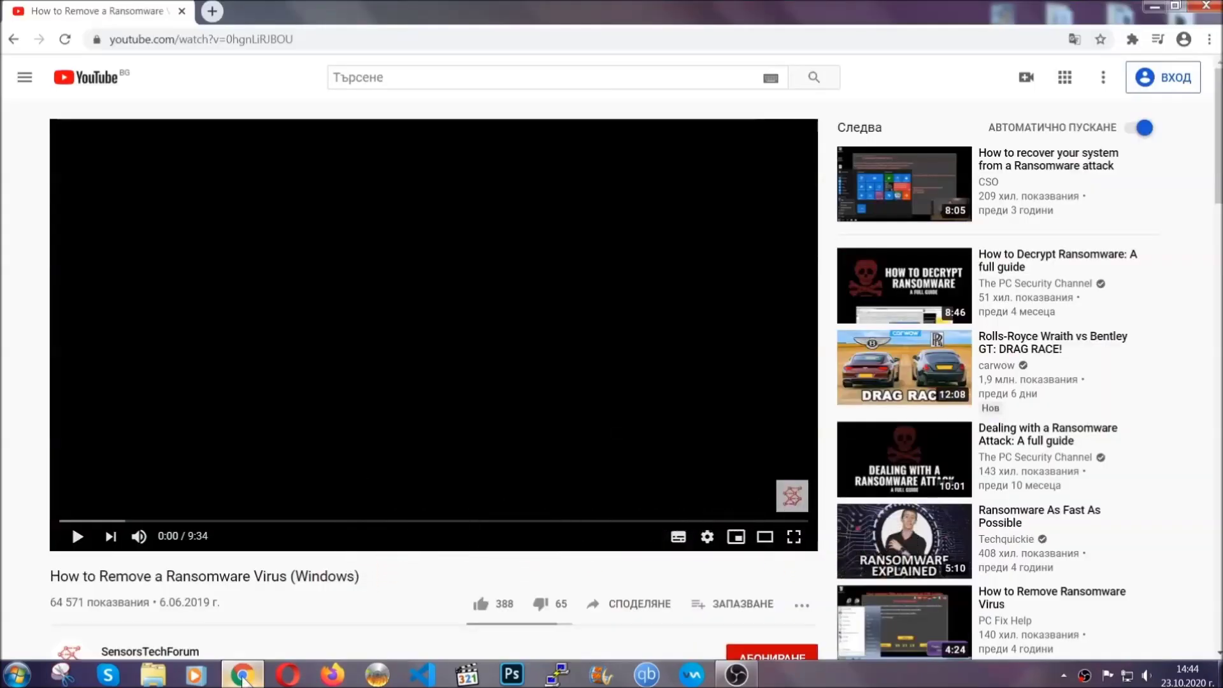
scroll(223, 516, down, 3)
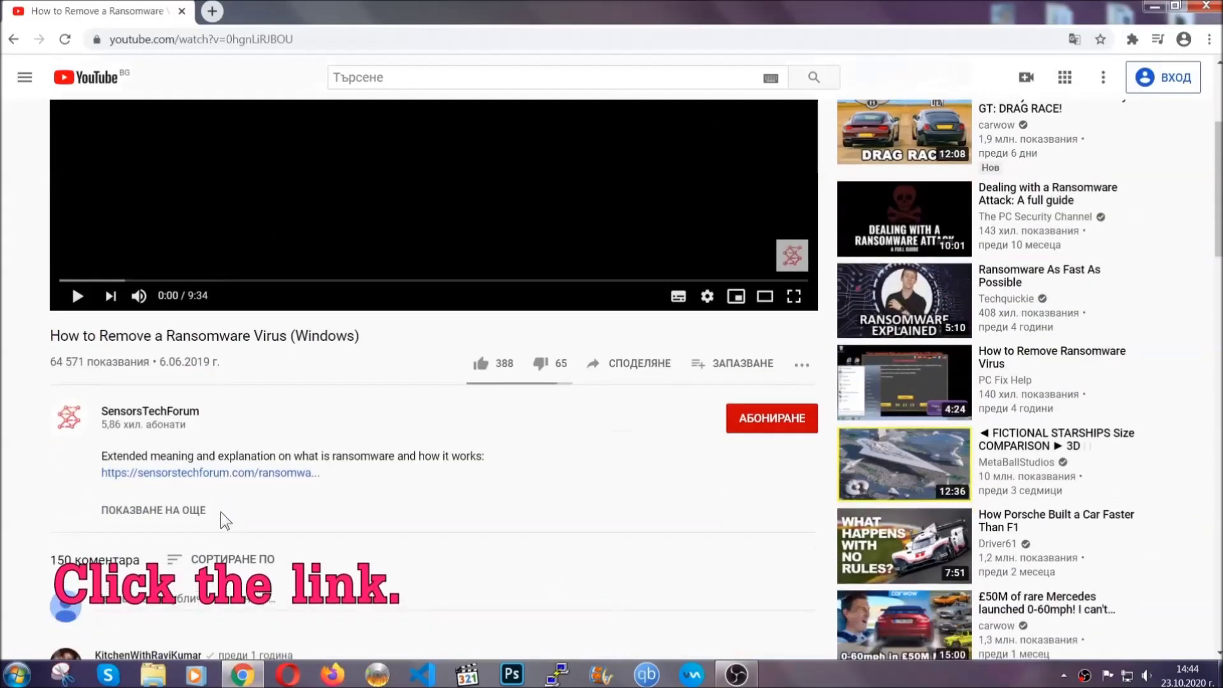
Step: Follow the description's sensorstechforum link and launch the downloaded SpyHunter-Installer.exe
click(170, 472)
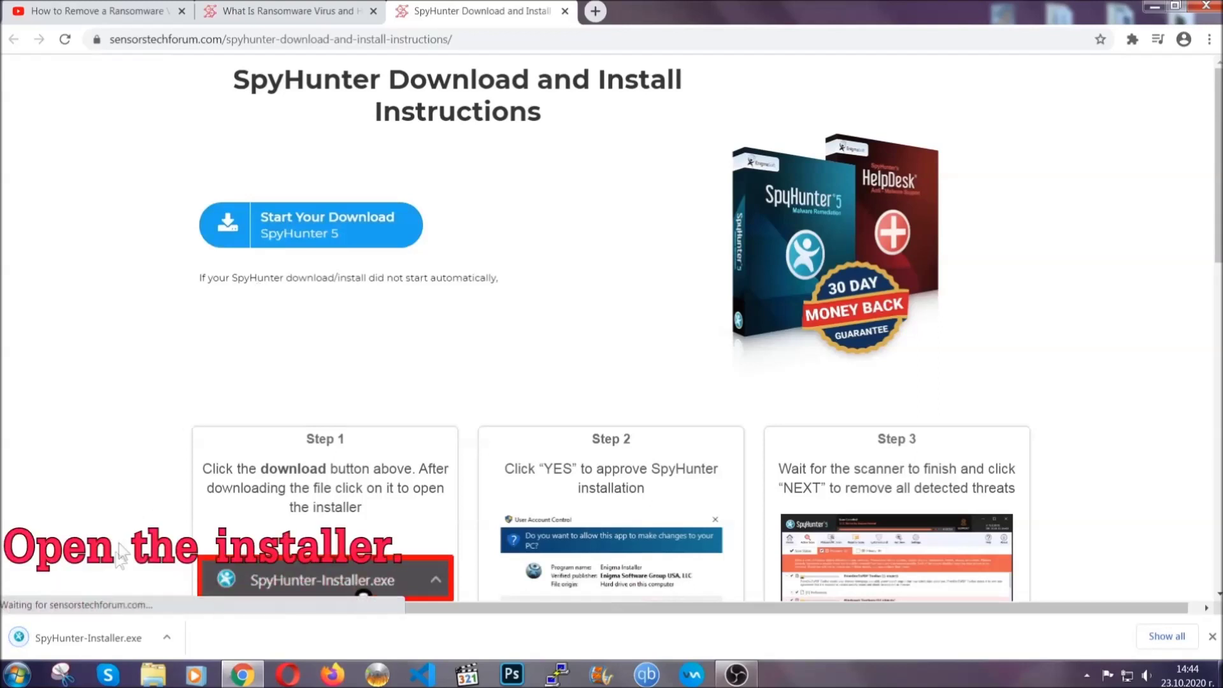
click(88, 635)
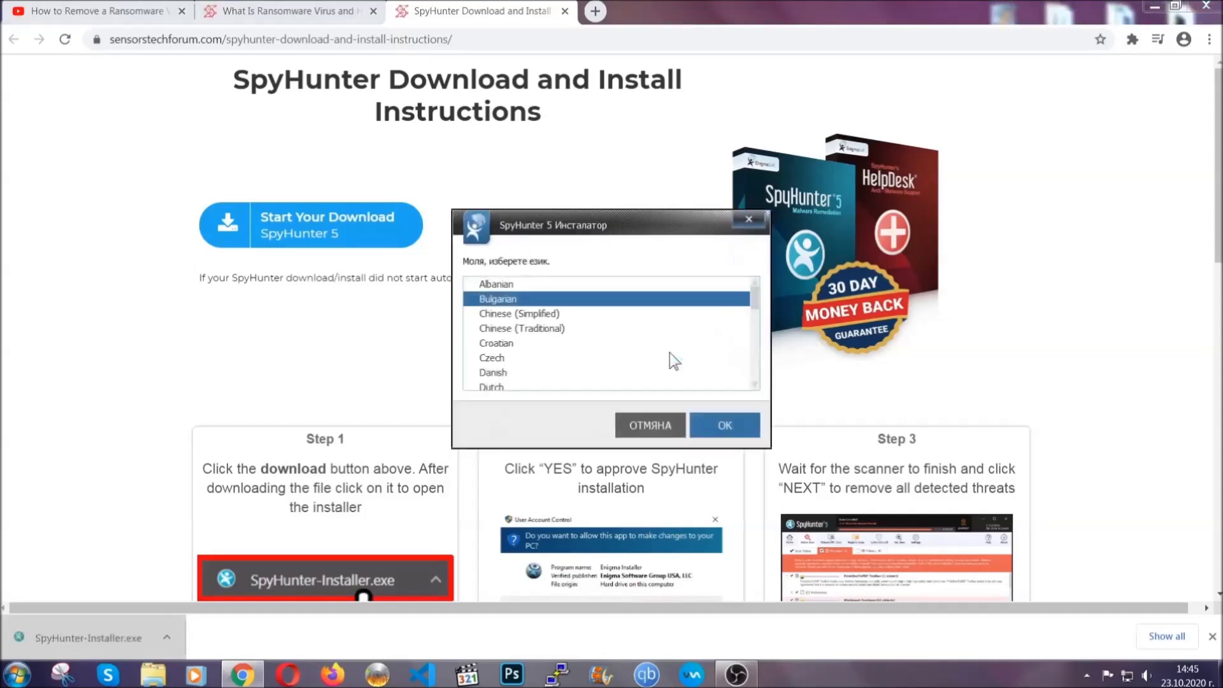
scroll(628, 349, down, 1)
scroll(580, 352, down, 1)
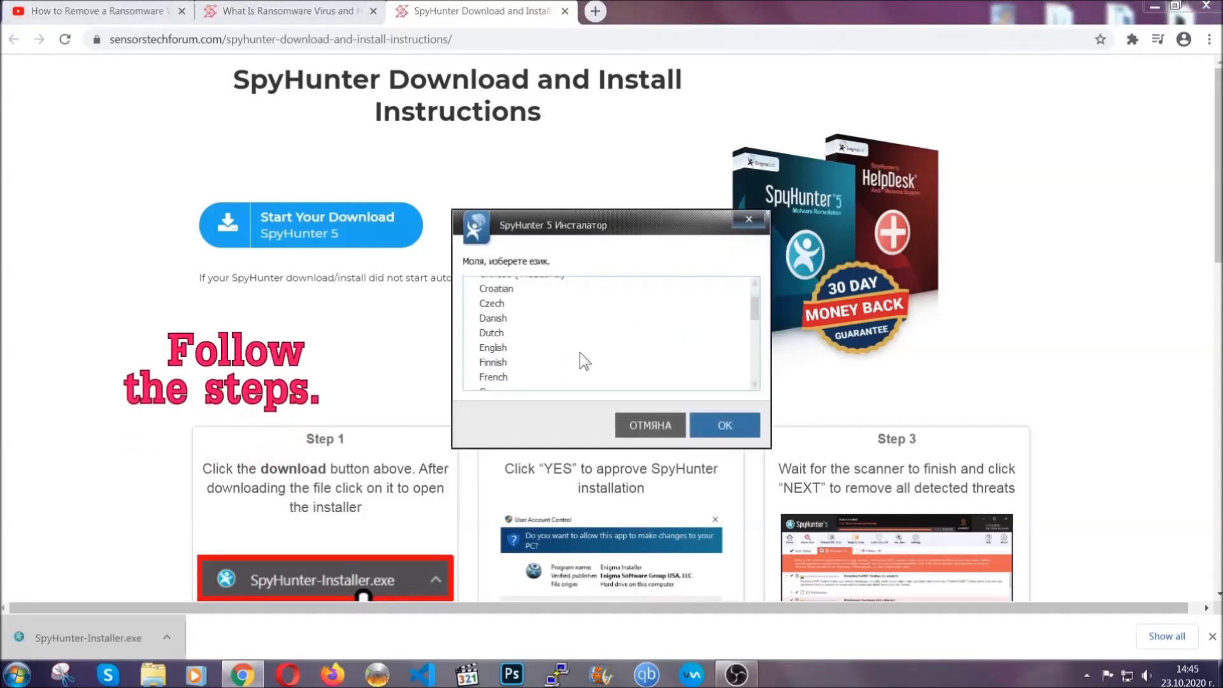
Step: Install SpyHunter 5 in English with the EULA accepted, then finish setup to start scanning
click(574, 348)
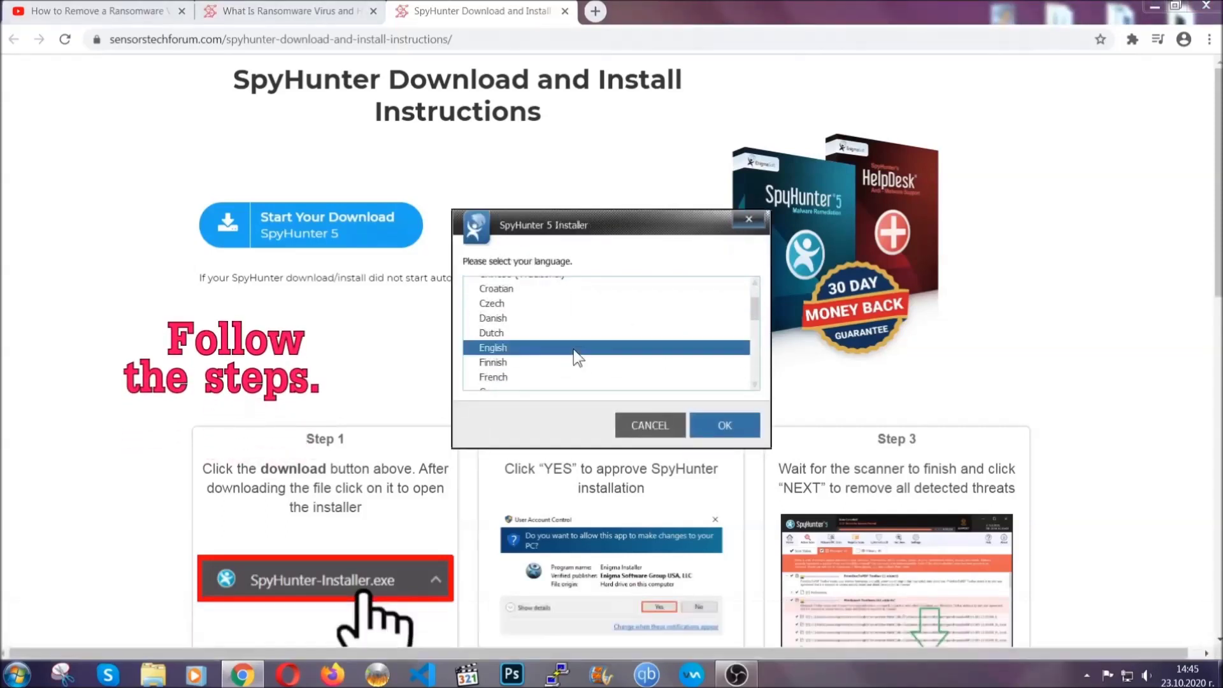
click(712, 424)
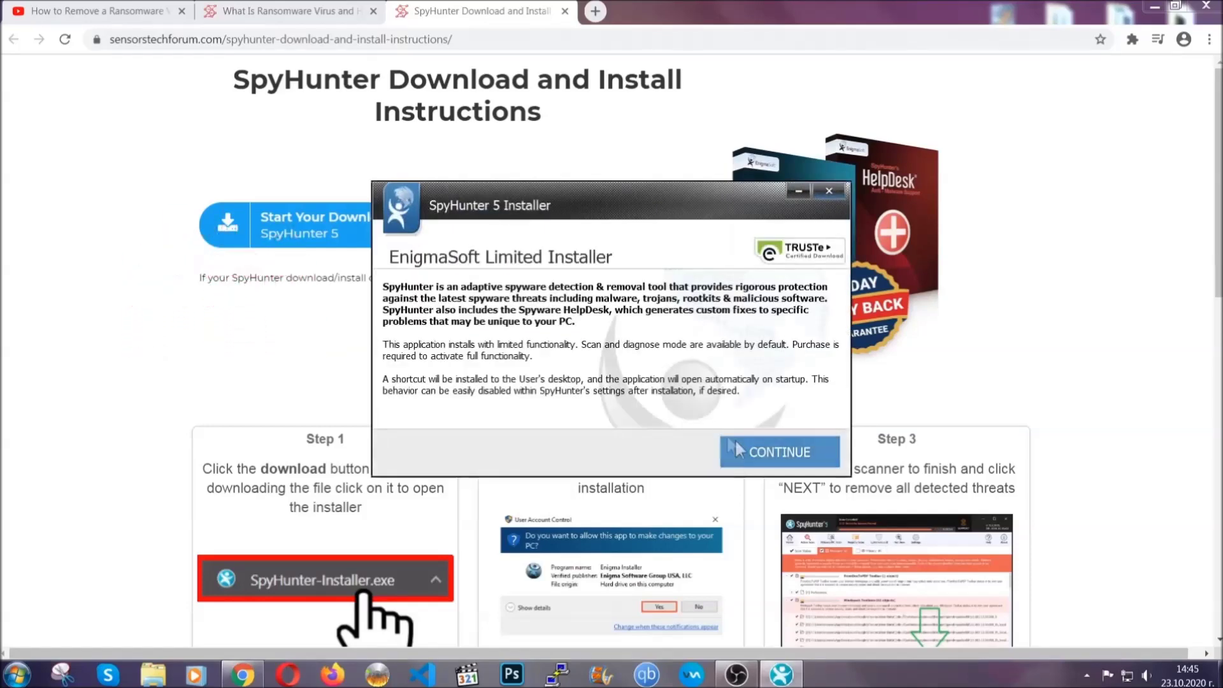
click(734, 439)
click(702, 413)
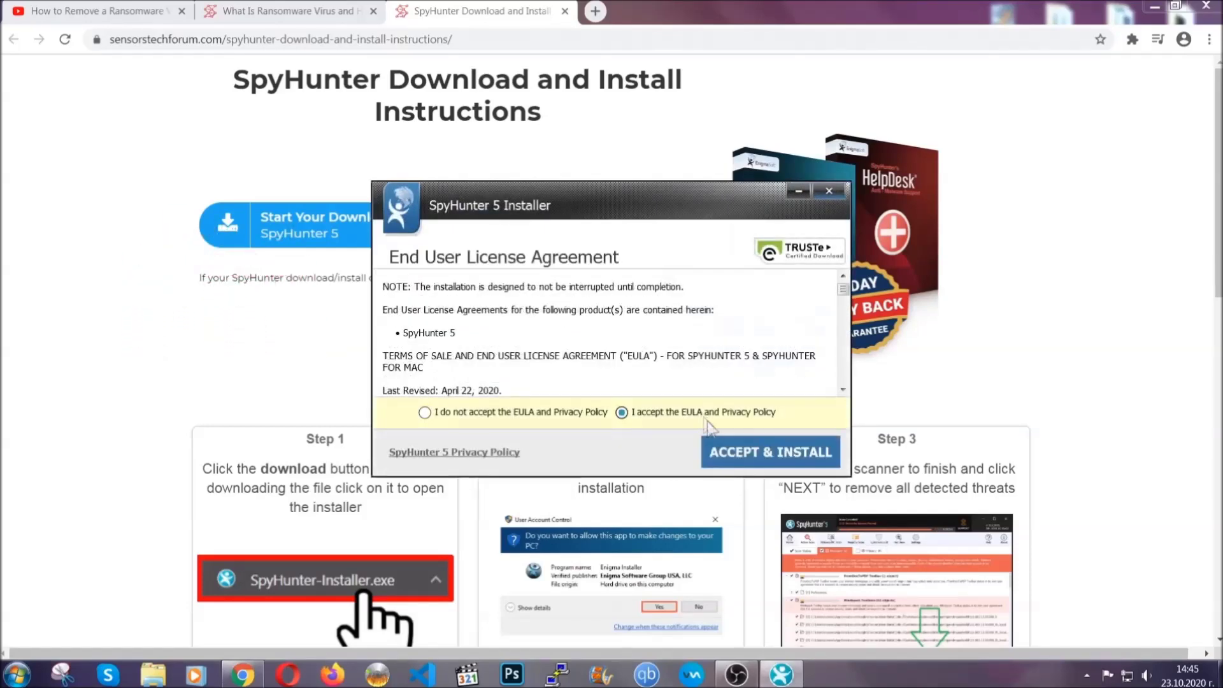
click(730, 451)
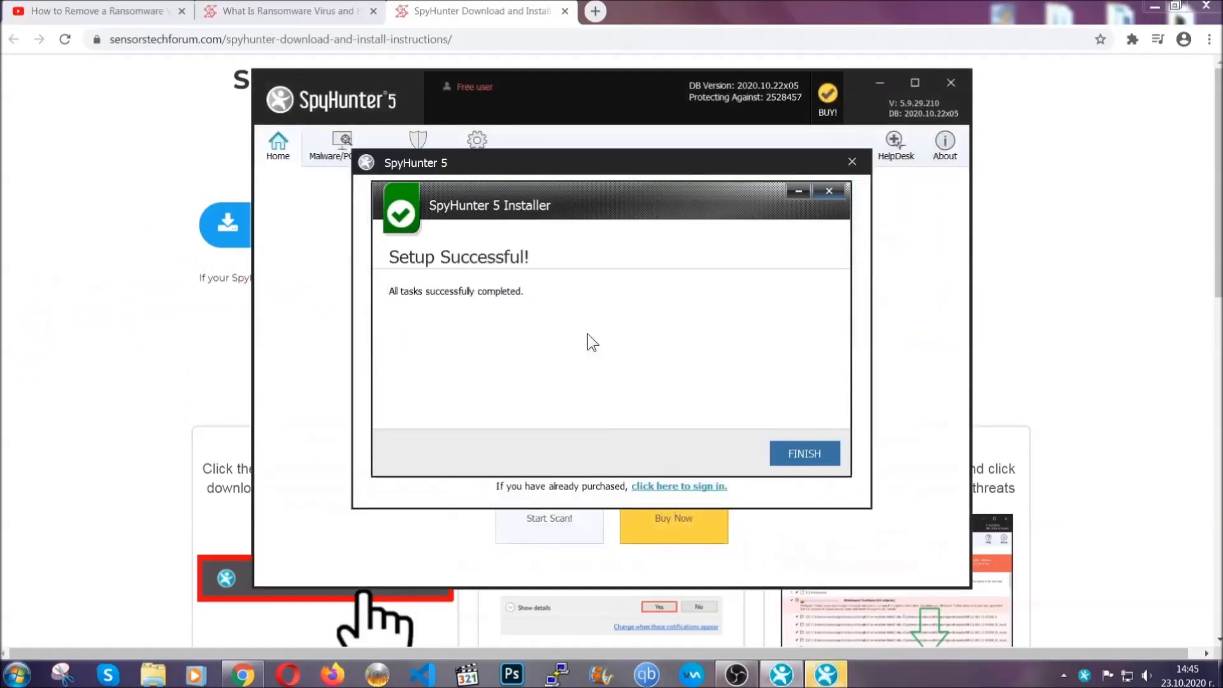
click(782, 455)
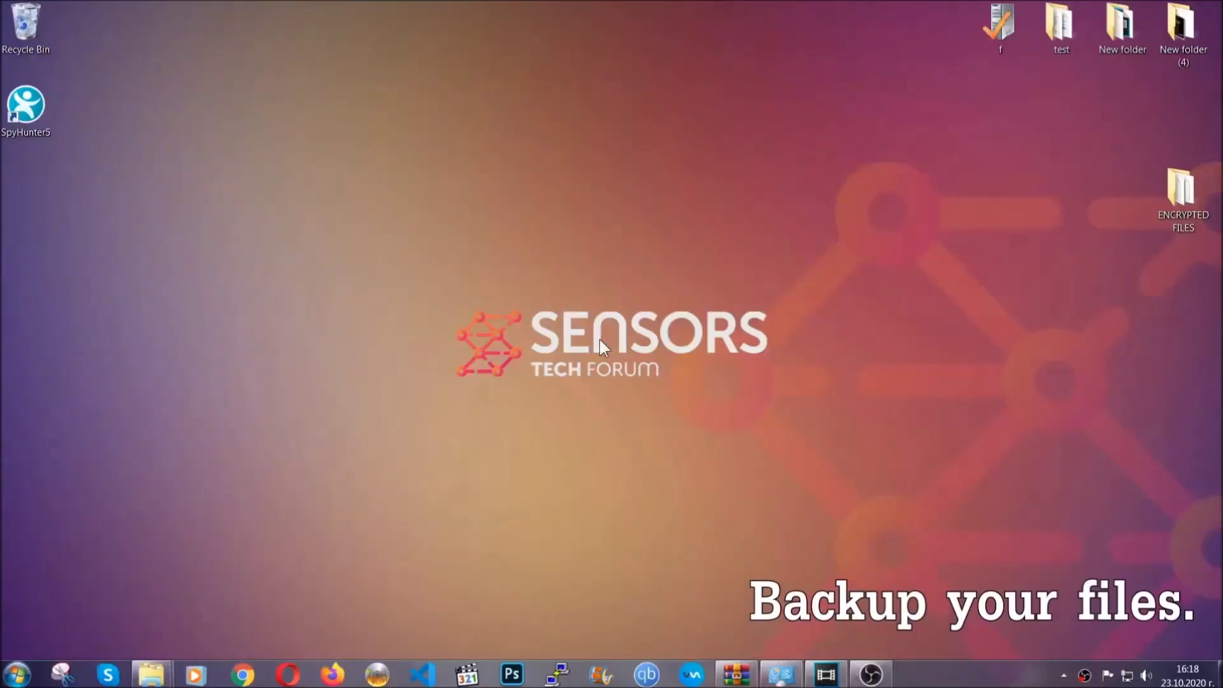
Step: Copy the six encrypted .efji files from the ENCRYPTED FILES folder
double_click(1175, 196)
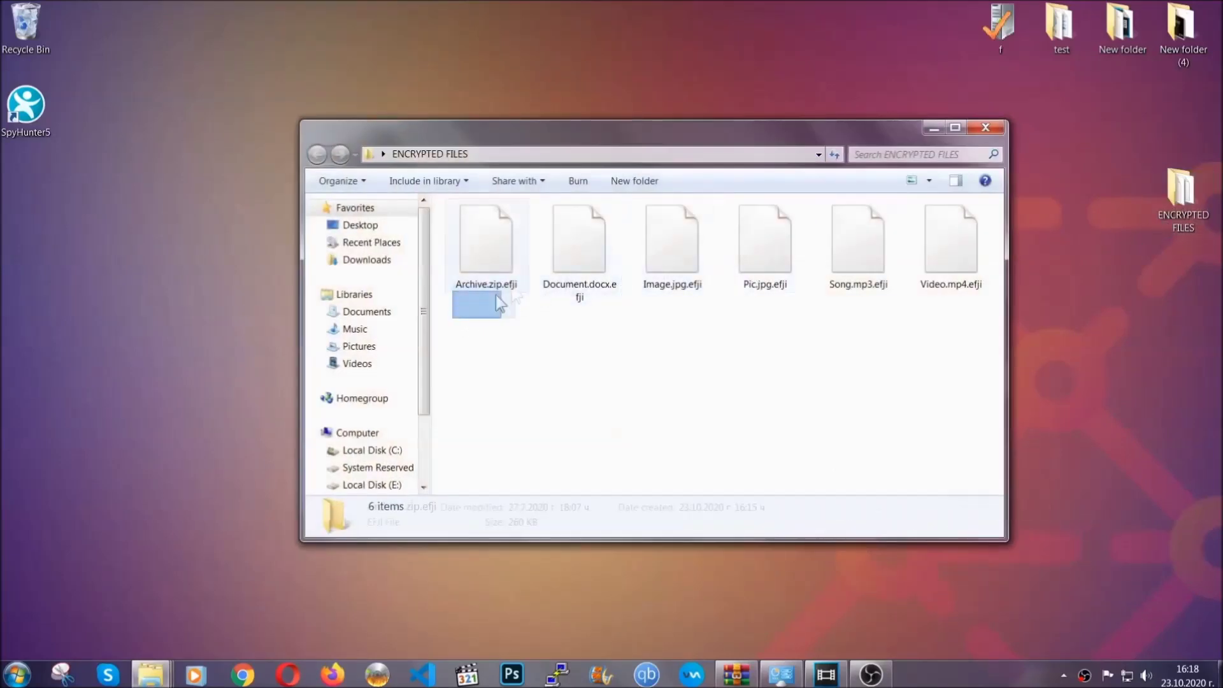
drag(496, 296, 956, 227)
right_click(957, 227)
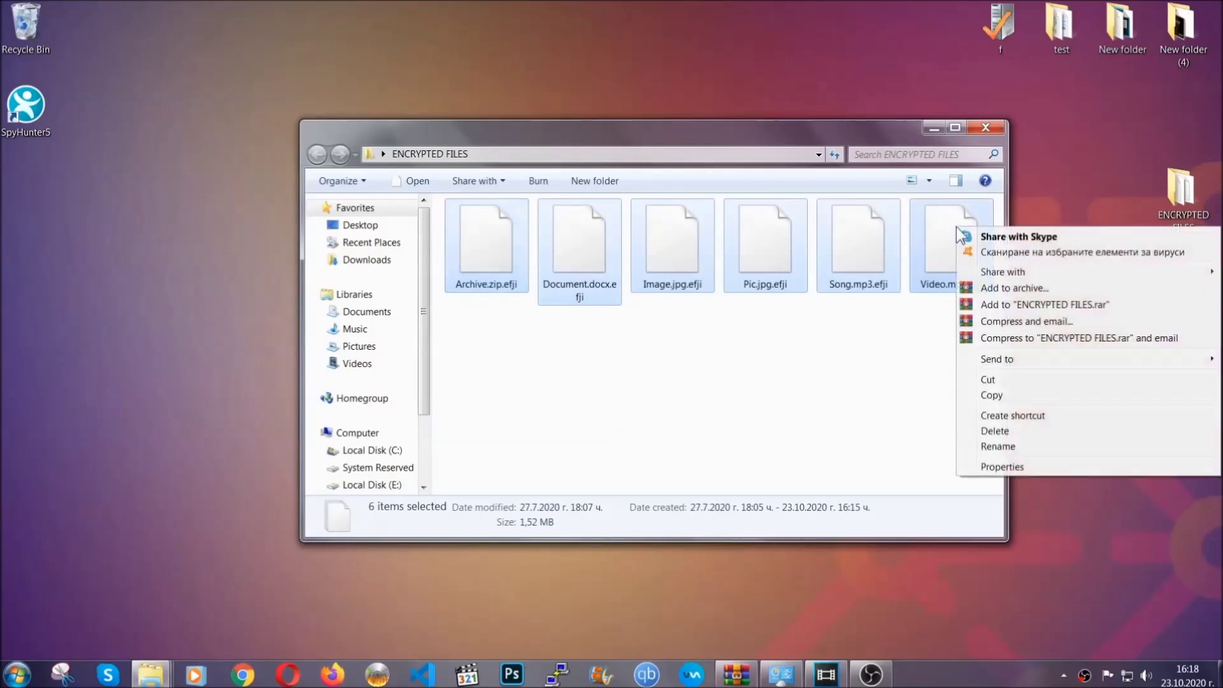
click(990, 400)
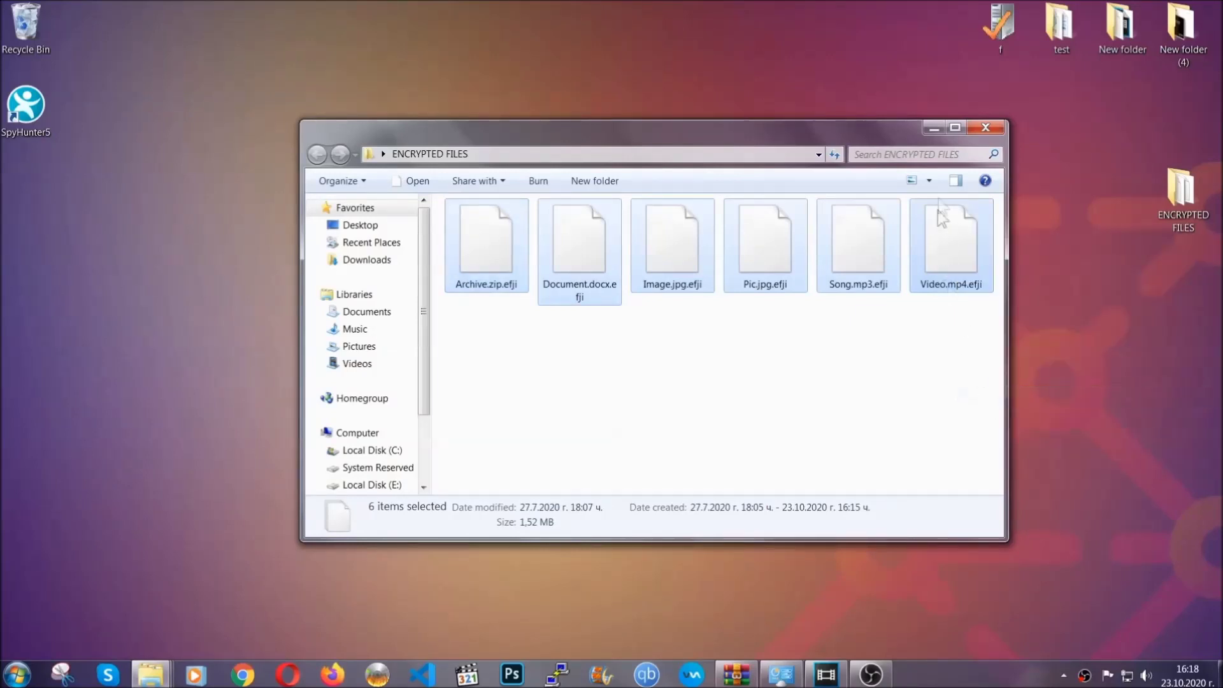
click(933, 127)
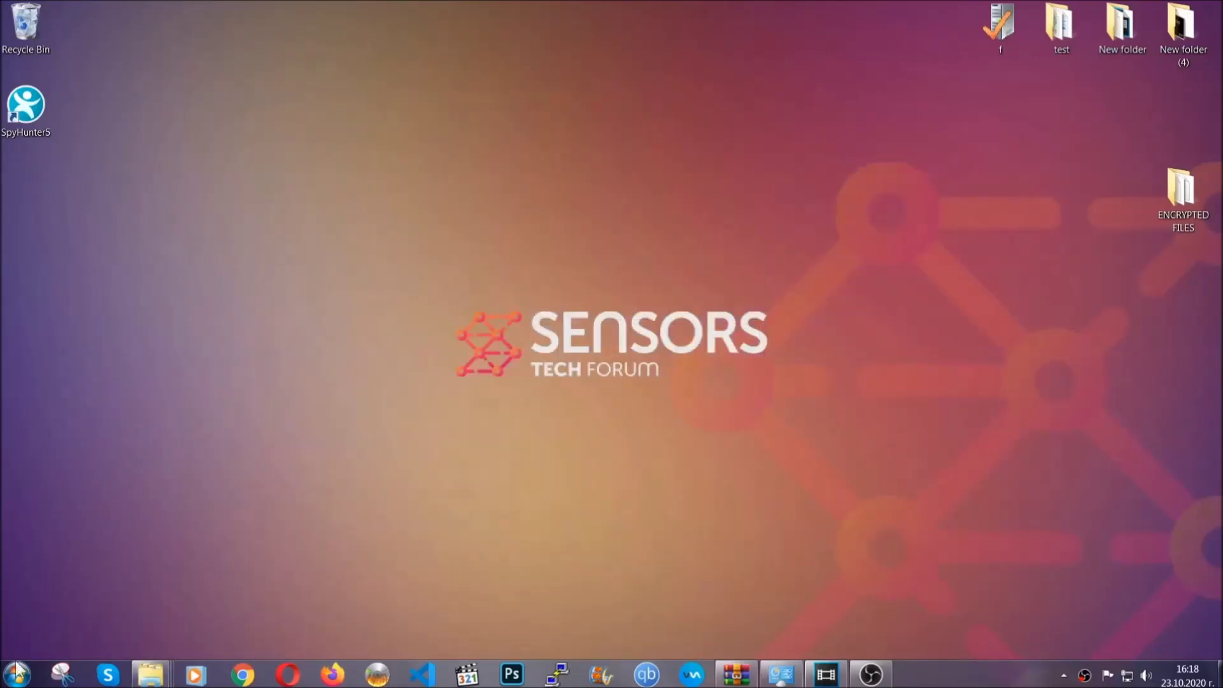
Step: Paste the six files onto FLASH DRIVE (H:) and close the drive window
click(17, 674)
click(233, 481)
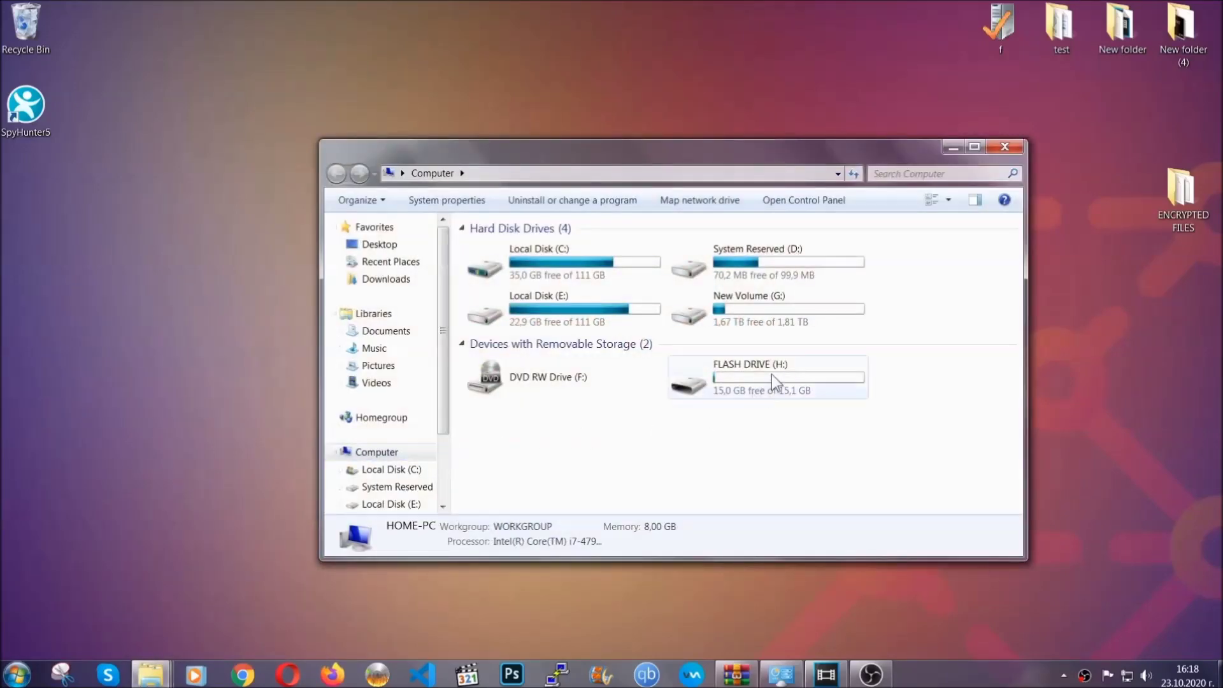
double_click(771, 374)
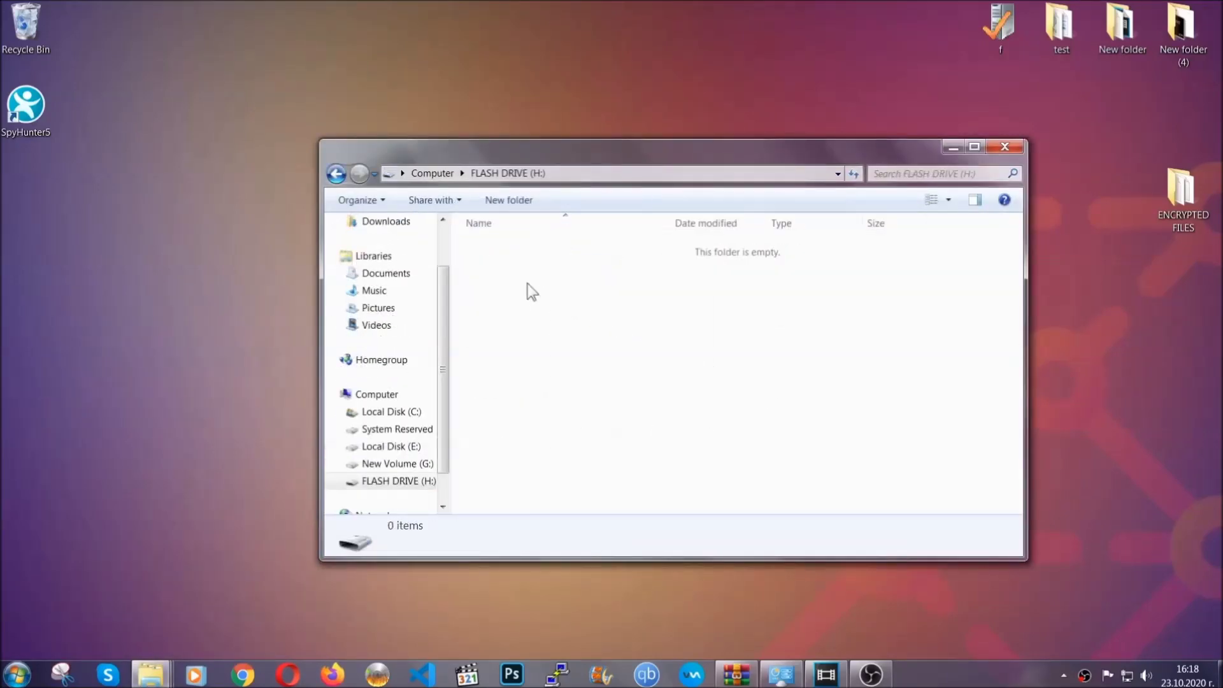
right_click(527, 284)
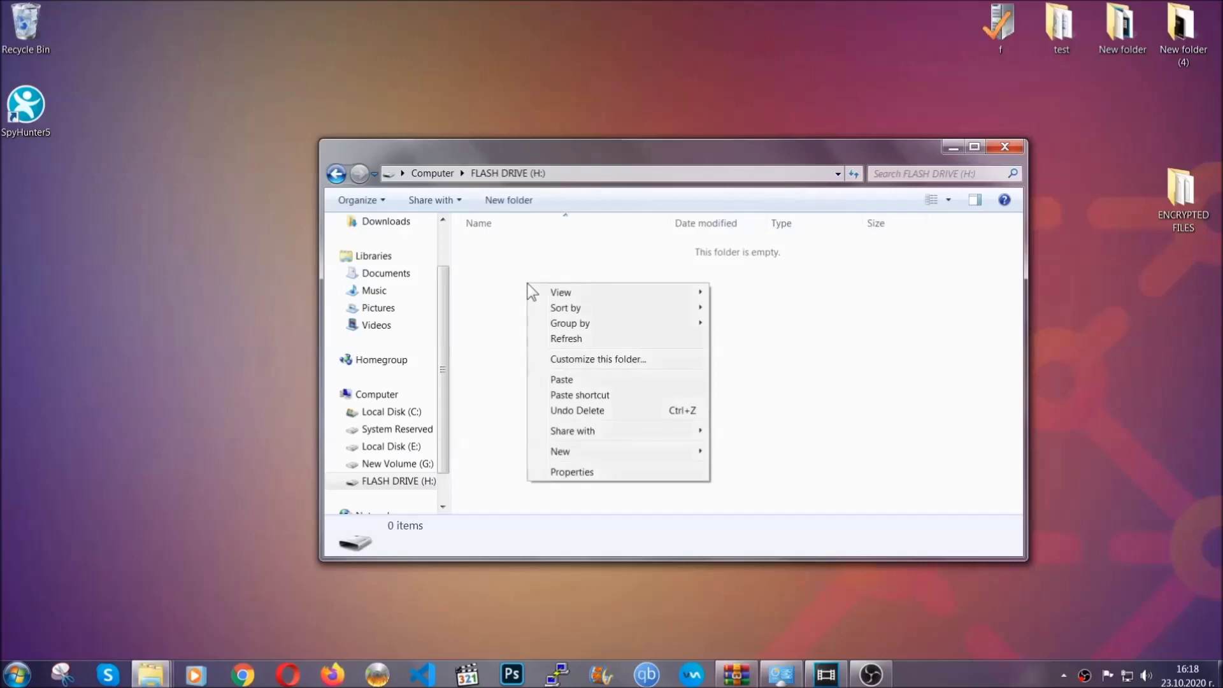
click(558, 381)
click(557, 381)
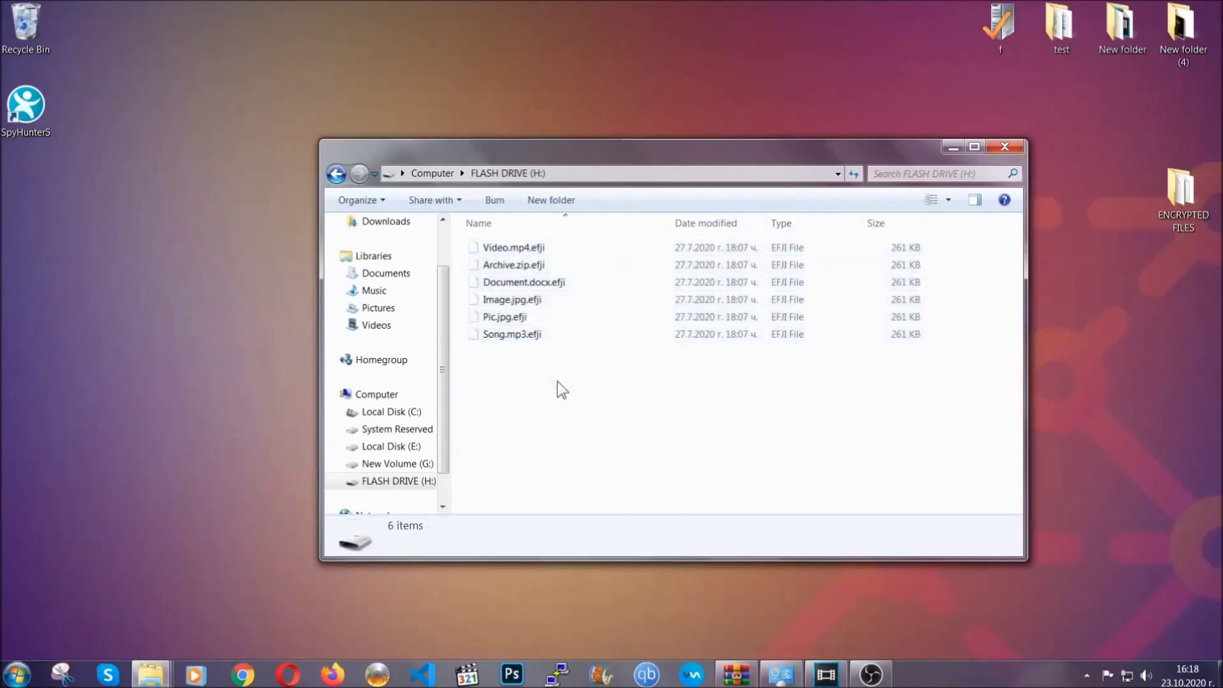
click(1008, 149)
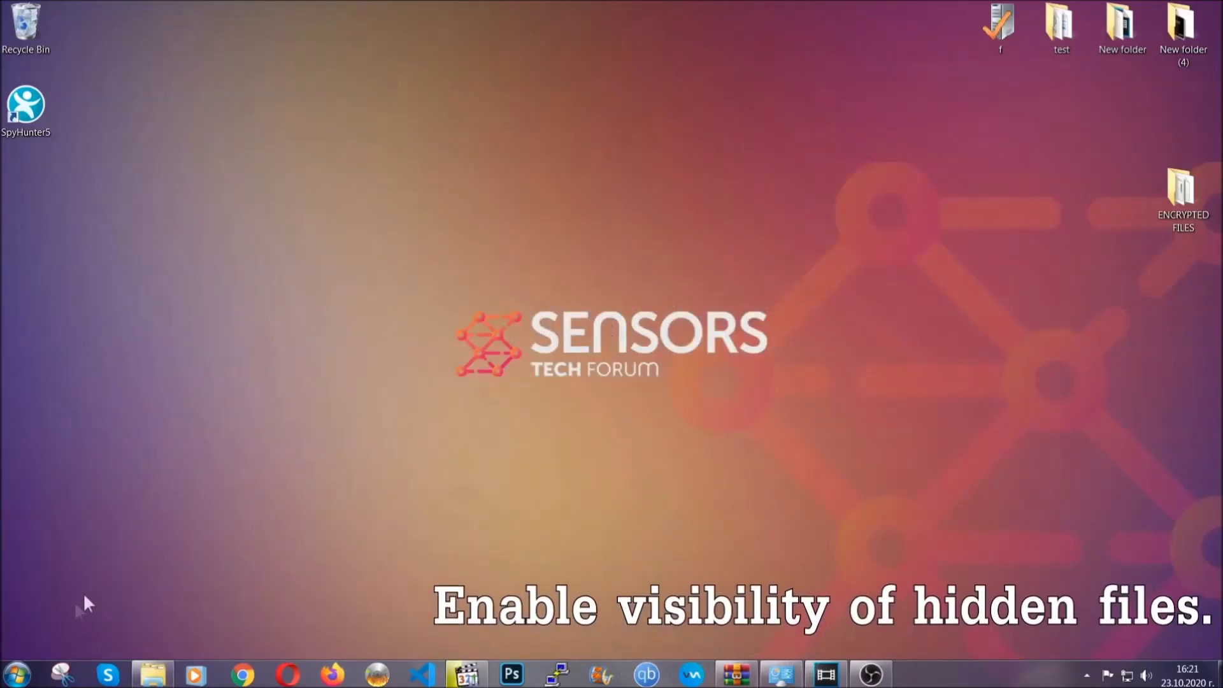
Step: Find the hidden-files setting from the Start menu and apply 'Show hidden files, folders, and drives'
click(17, 675)
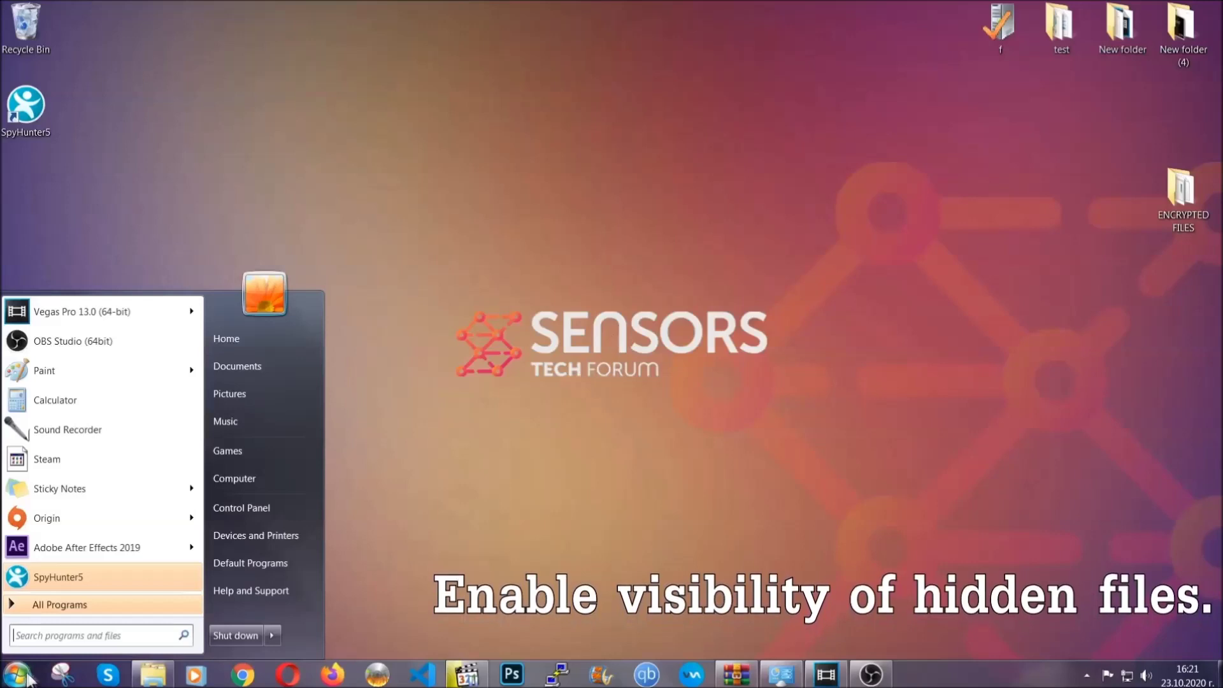
click(53, 623)
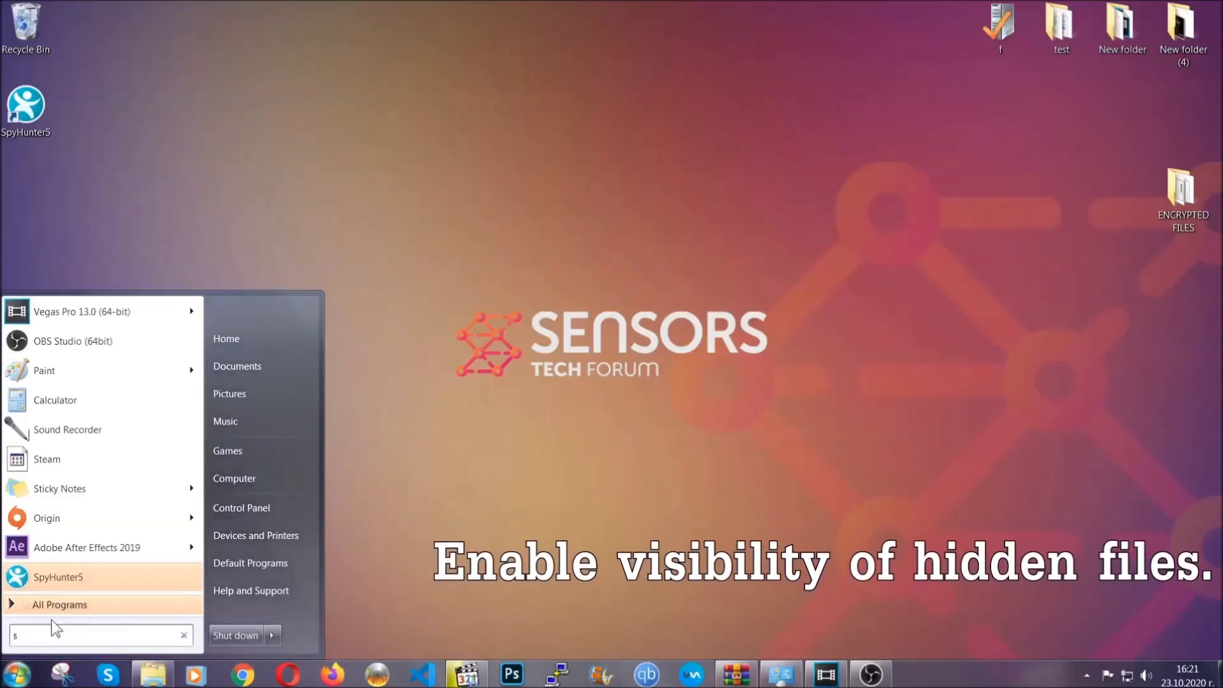
text(showh)
key(BackSpace)
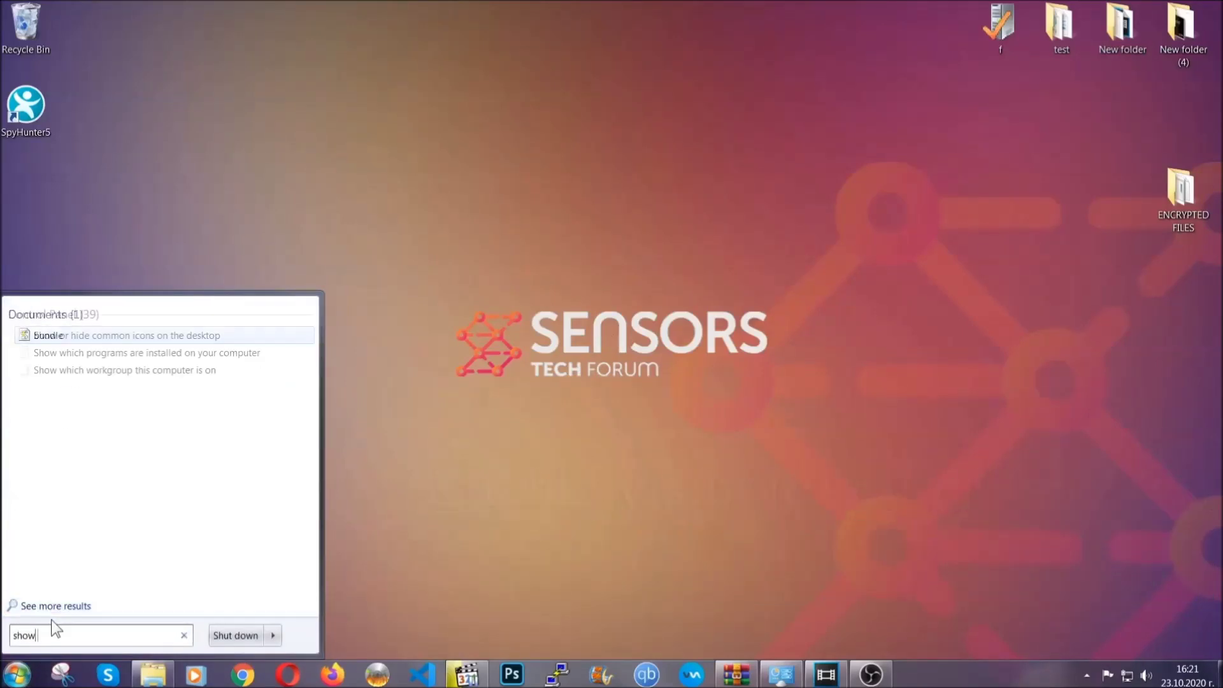
text( hidden files)
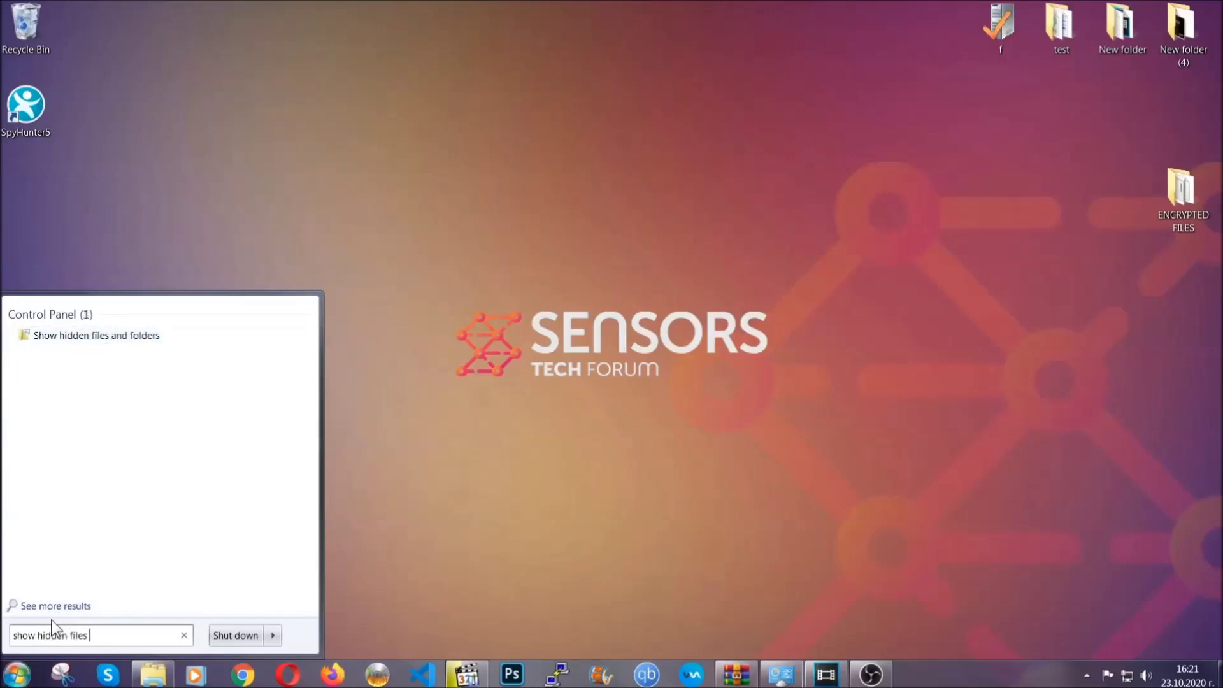
text( and folders)
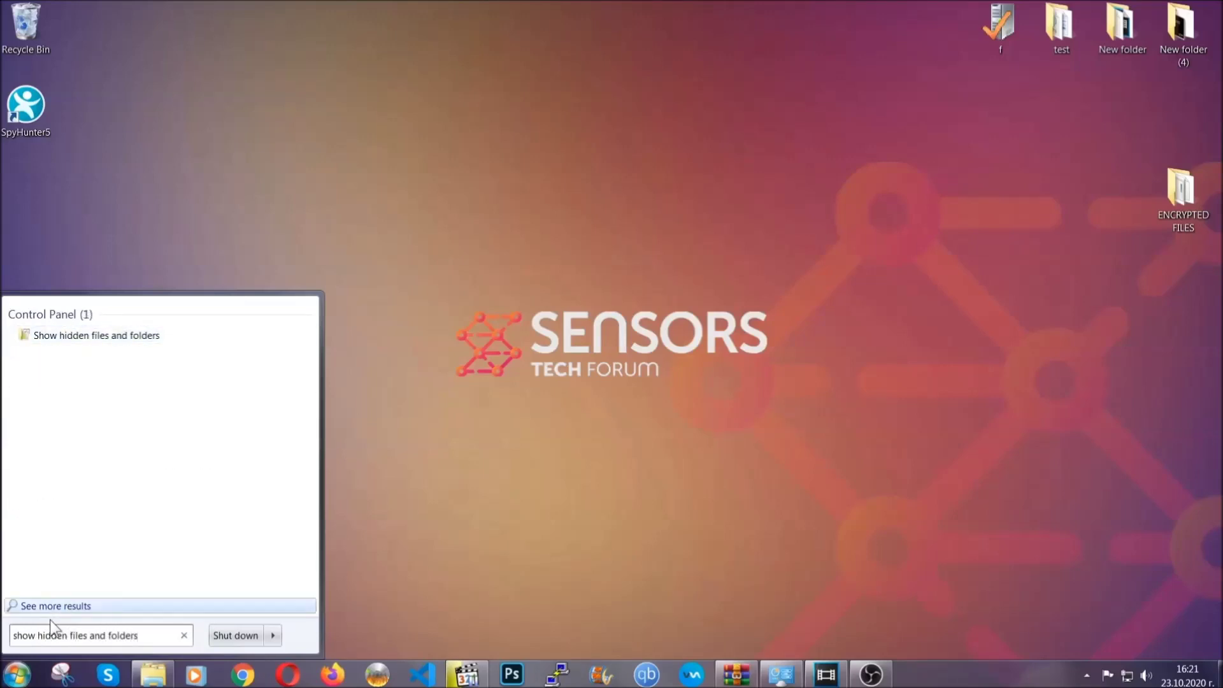
click(143, 337)
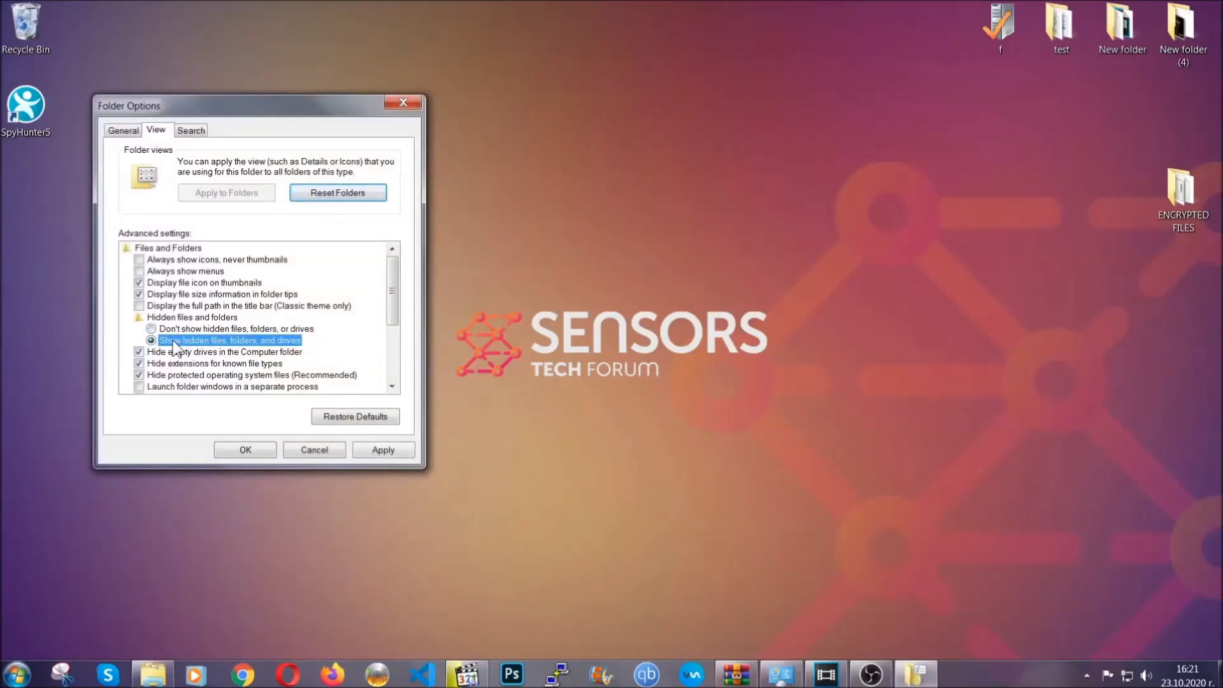
click(378, 454)
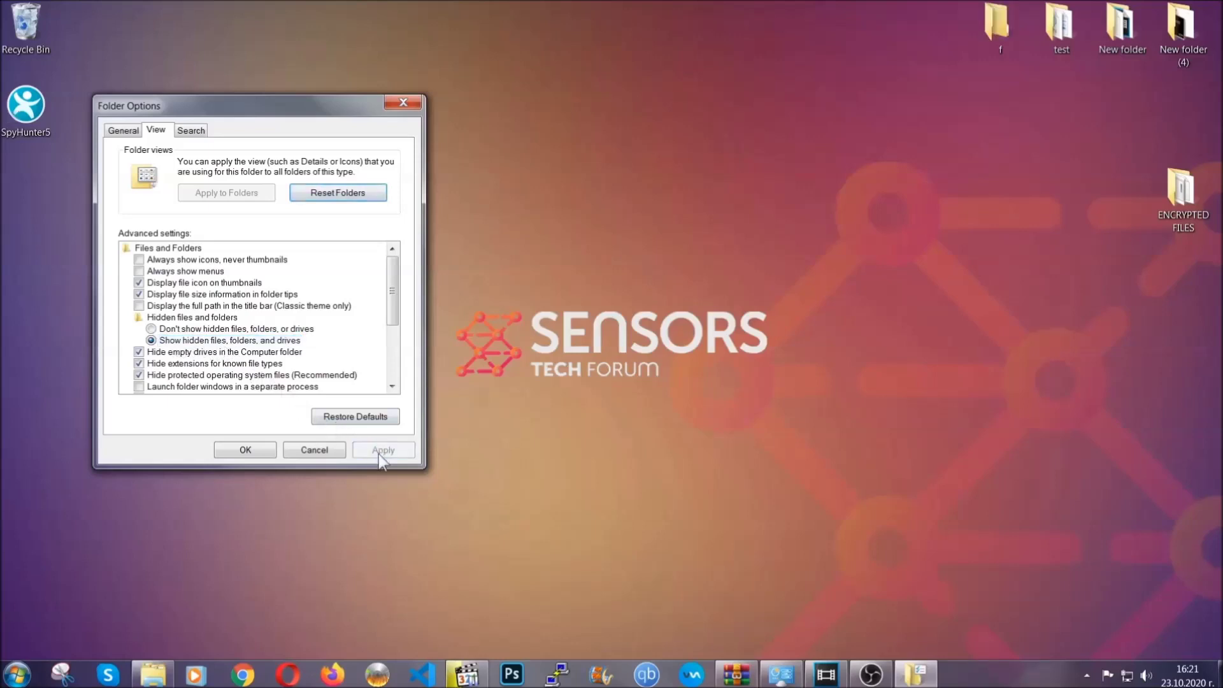
click(239, 449)
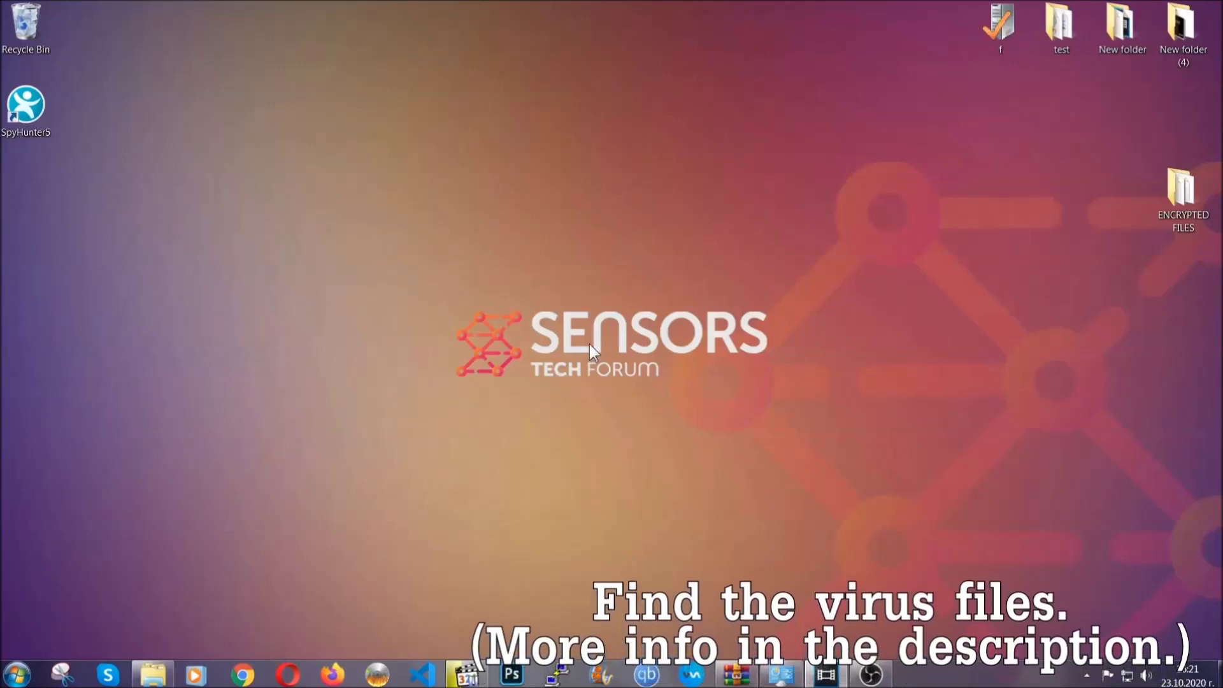
click(17, 675)
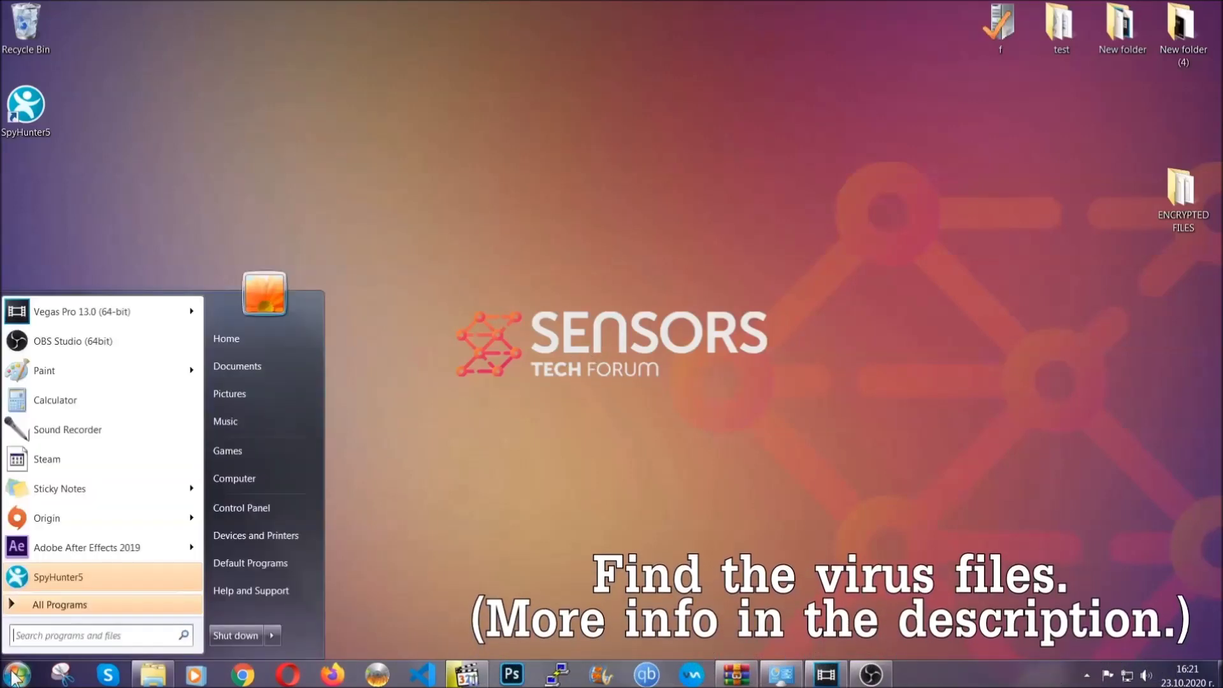
Step: Search Computer for the EXAMPLE VIRUS NAME executable, delete it to the Recycle Bin, and close Explorer
click(251, 476)
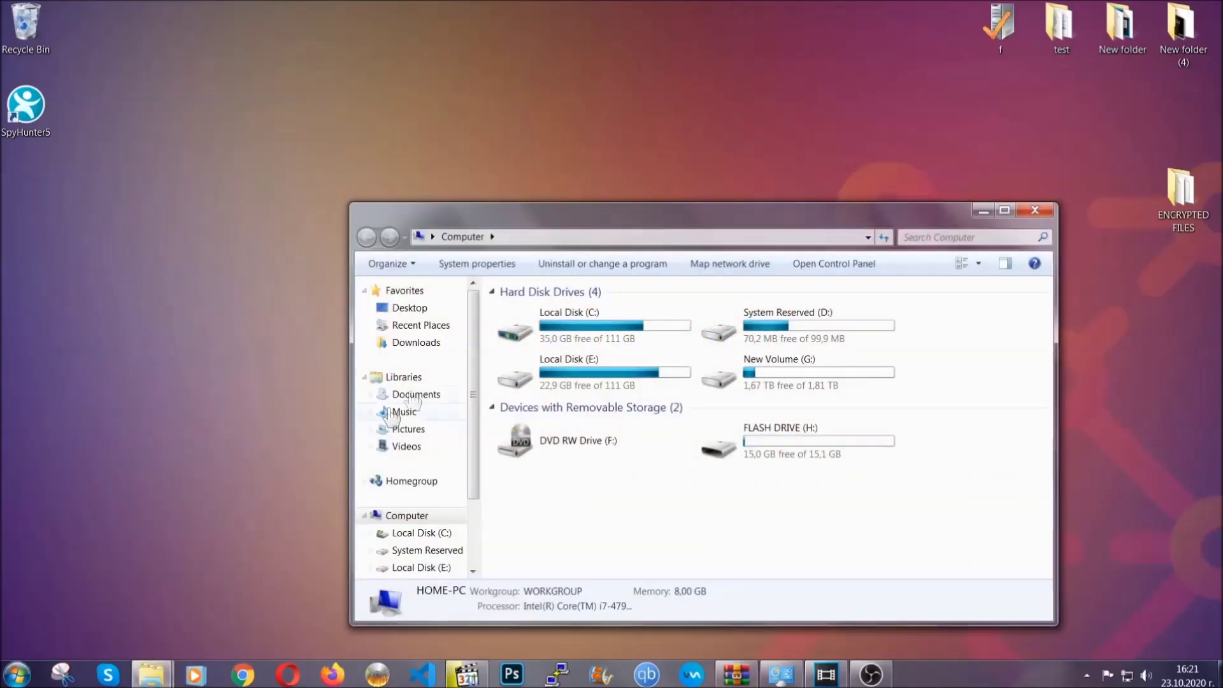
drag(666, 223, 586, 169)
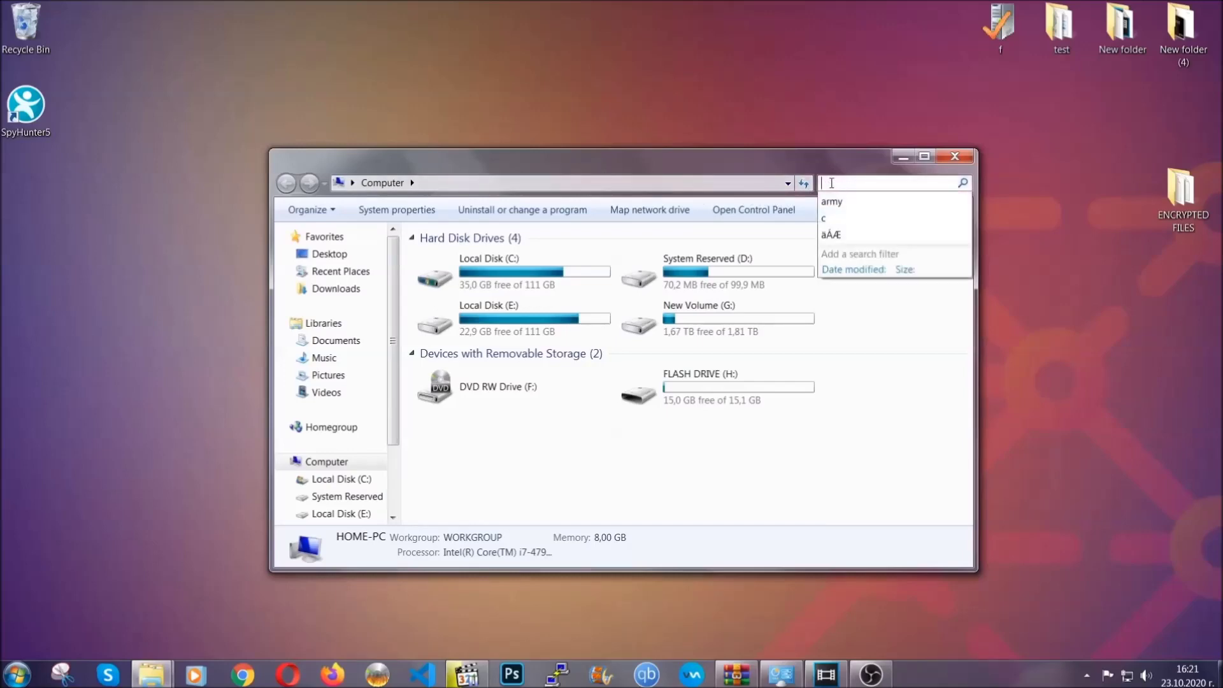
text(file)
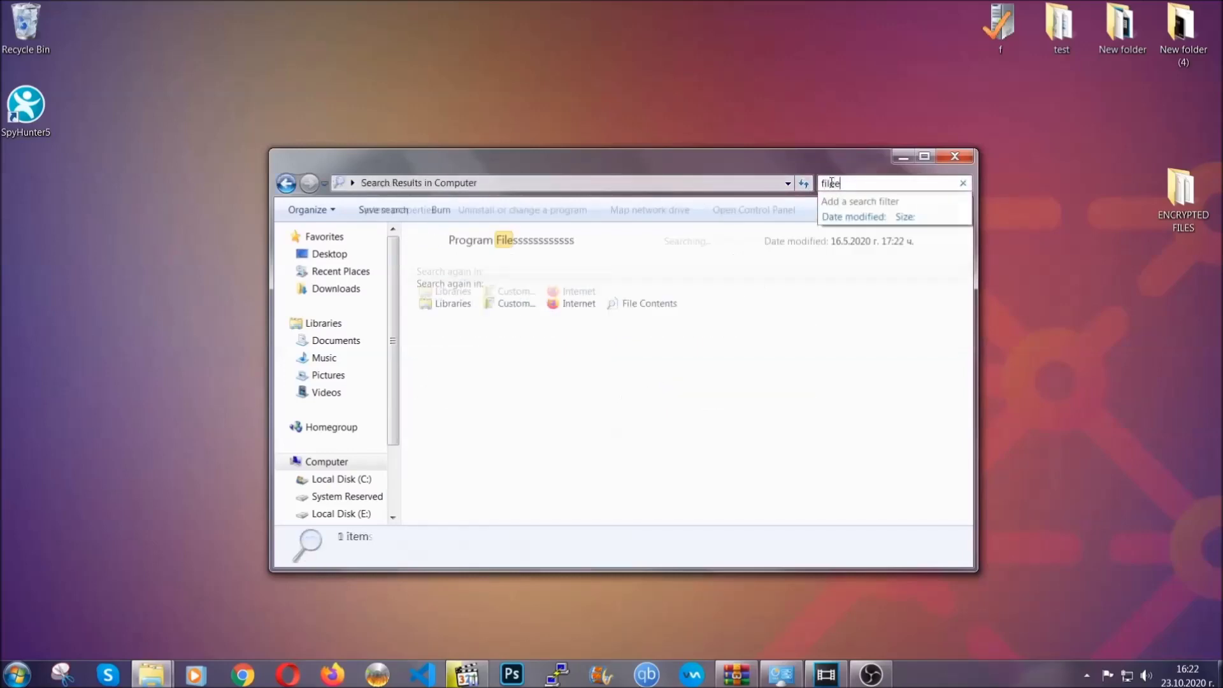
text(extension:exe )
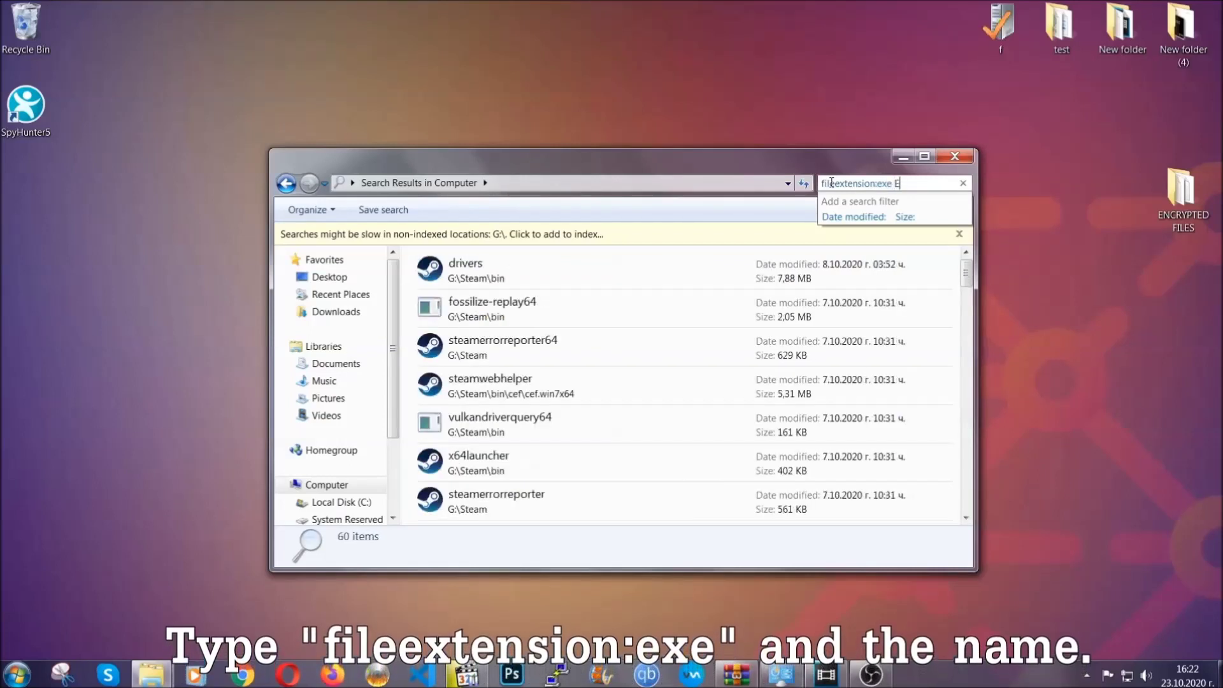
text(Exampl)
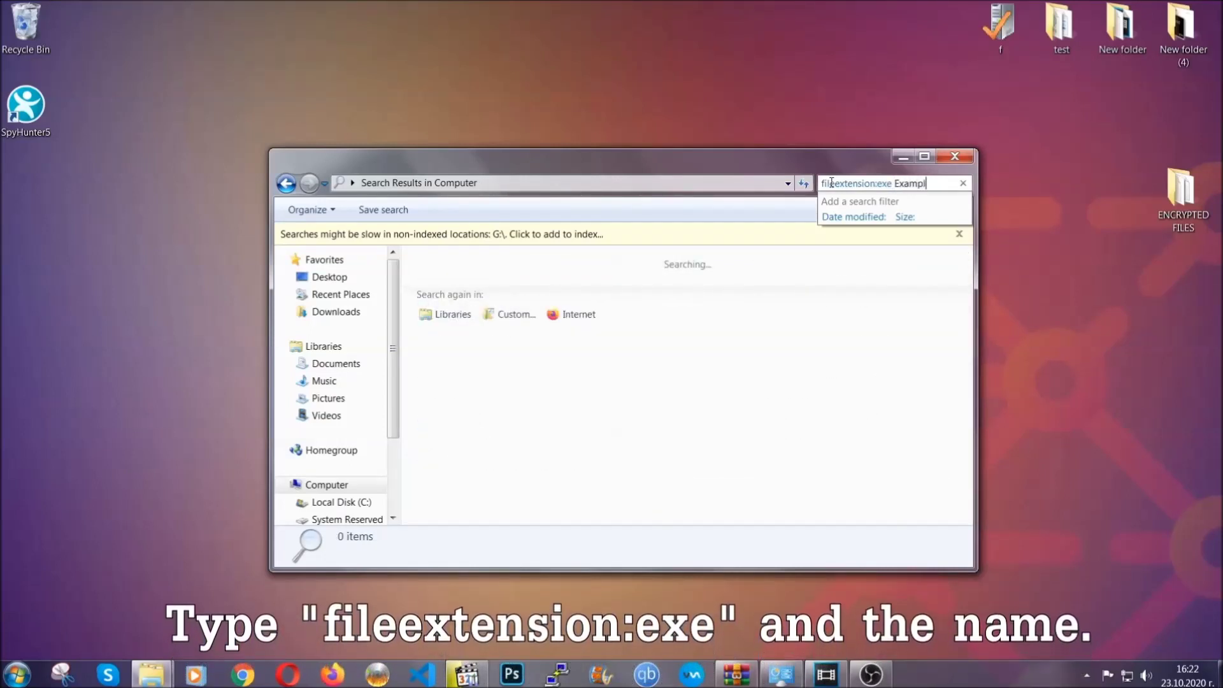
text(e Virus Name)
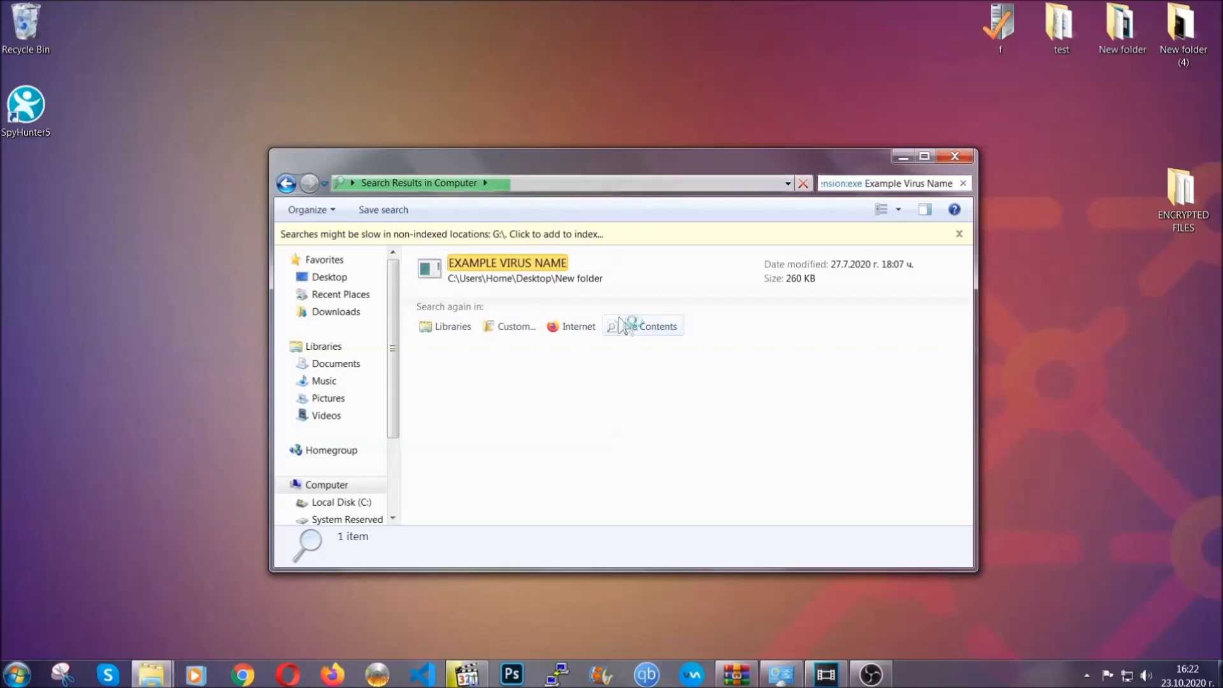
click(536, 264)
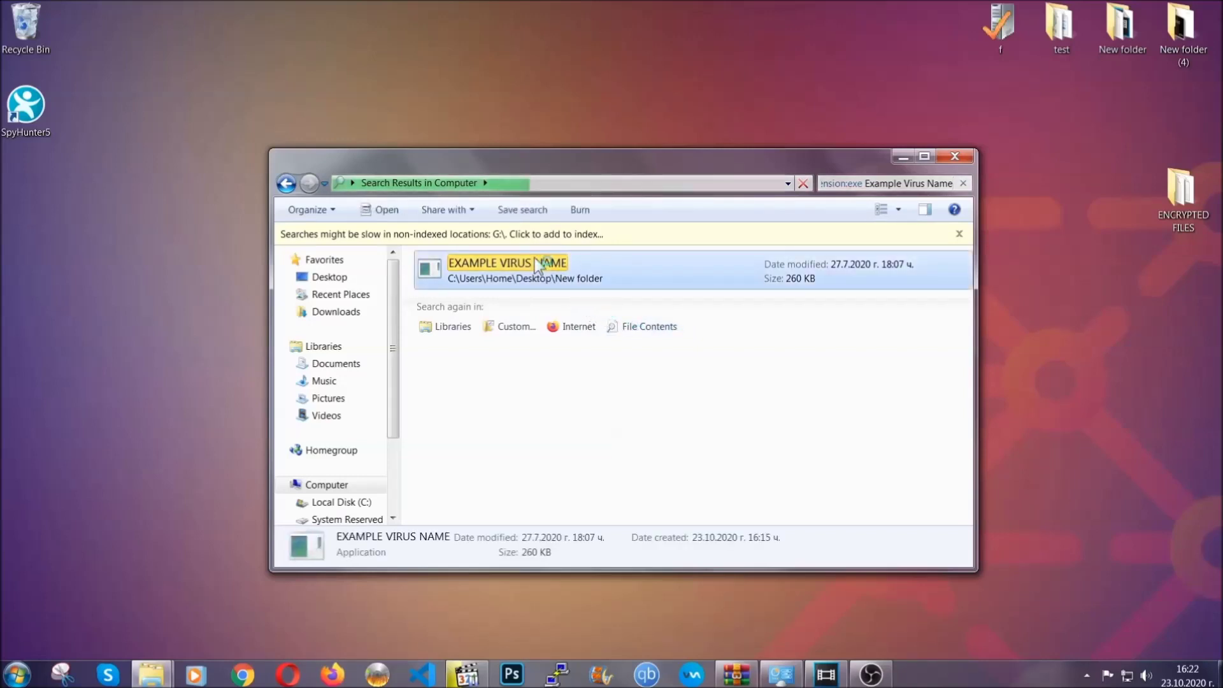
right_click(540, 266)
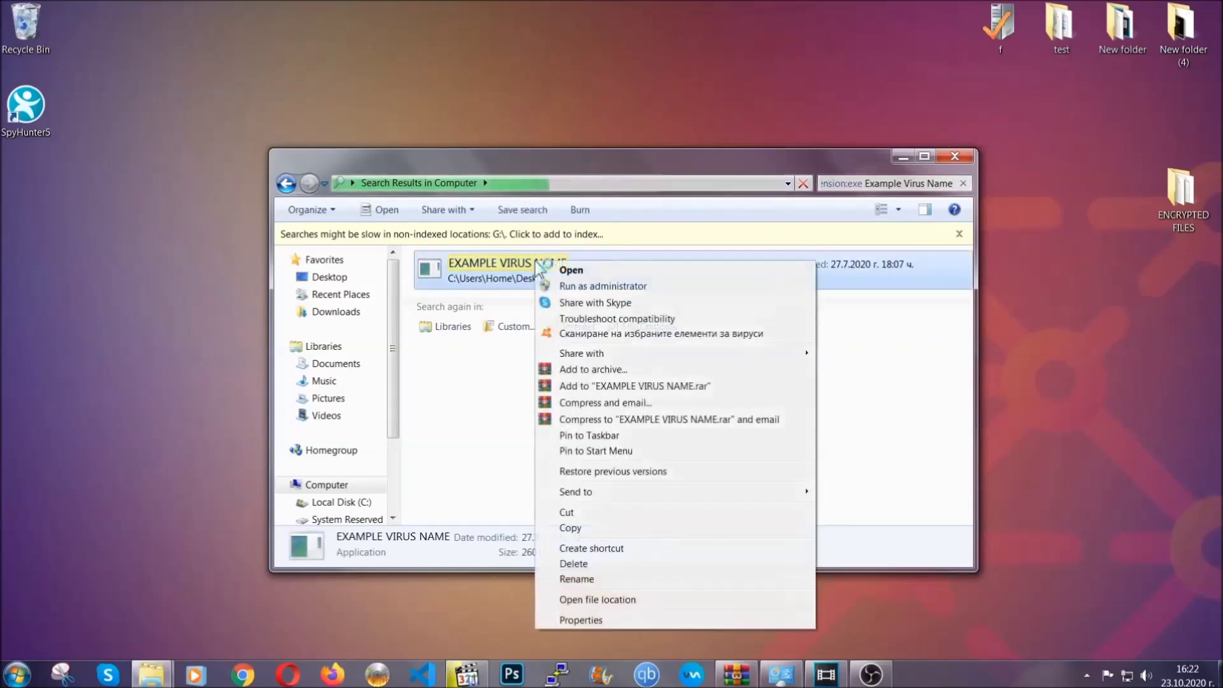
click(589, 563)
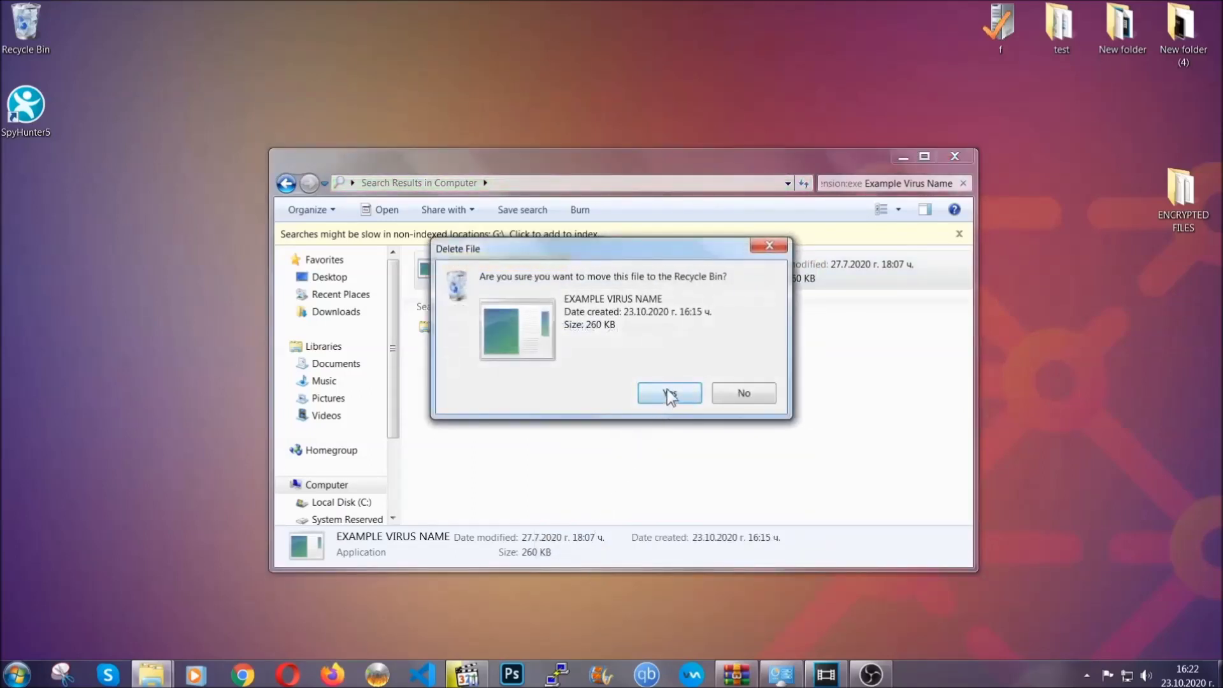
click(668, 395)
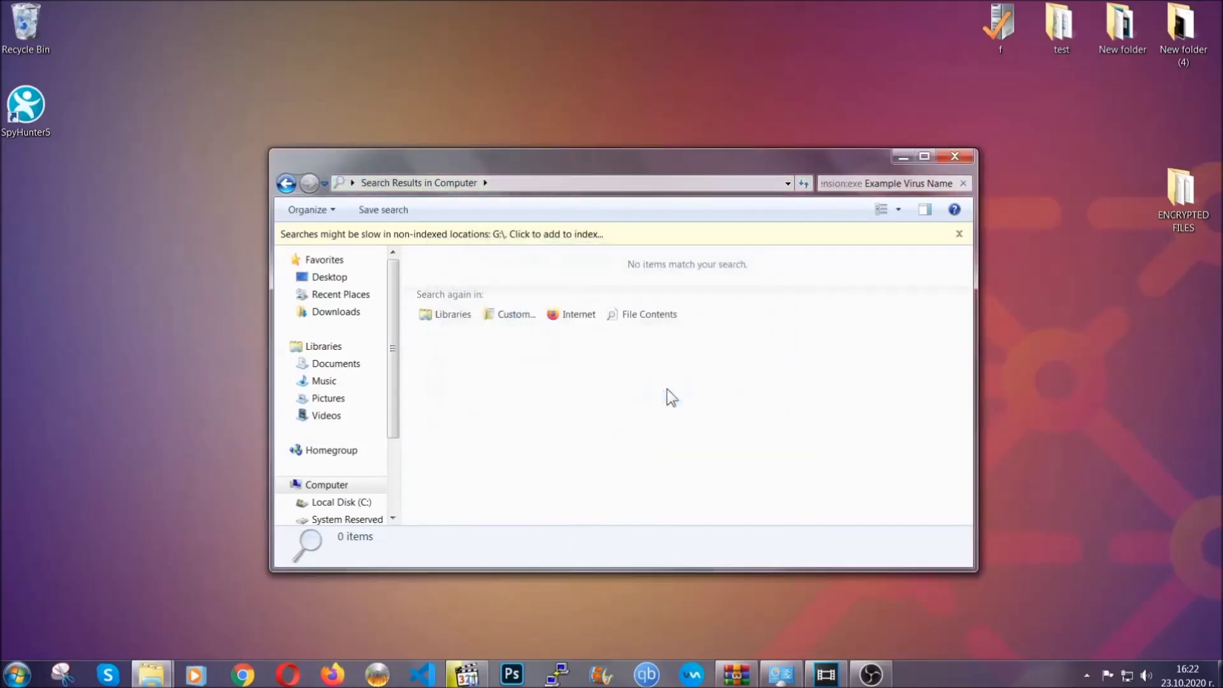
click(955, 156)
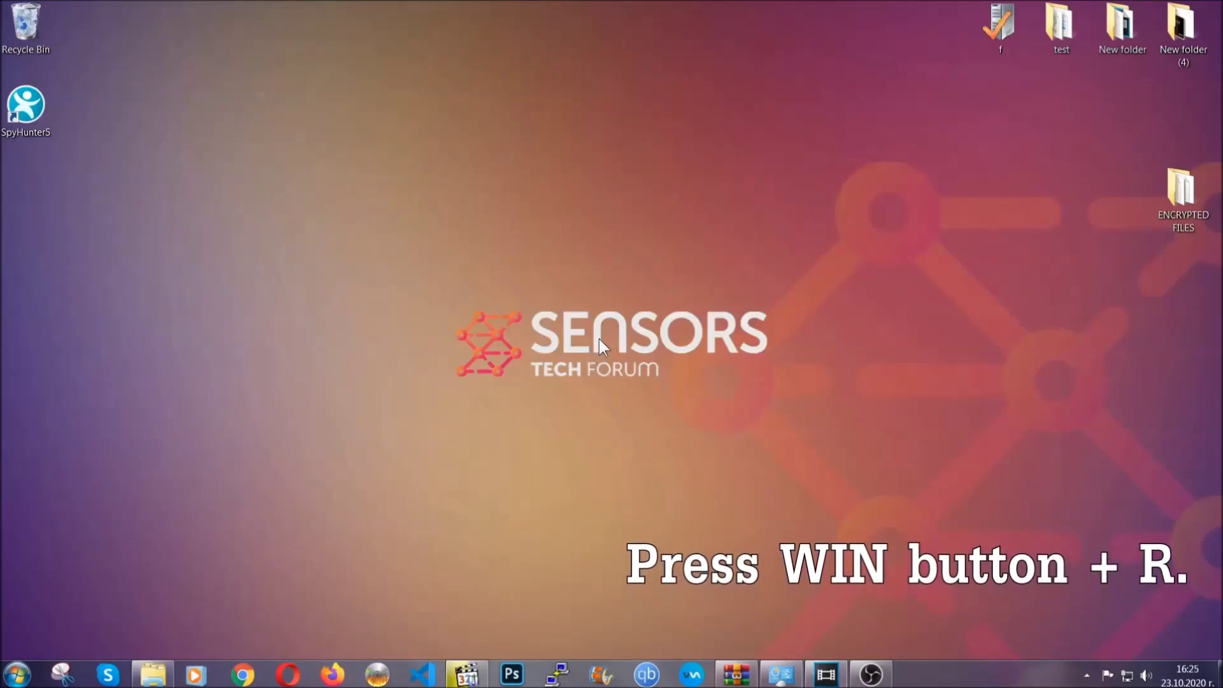
Step: Launch Registry Editor by running REGEDIT from the Run prompt
key(super+r)
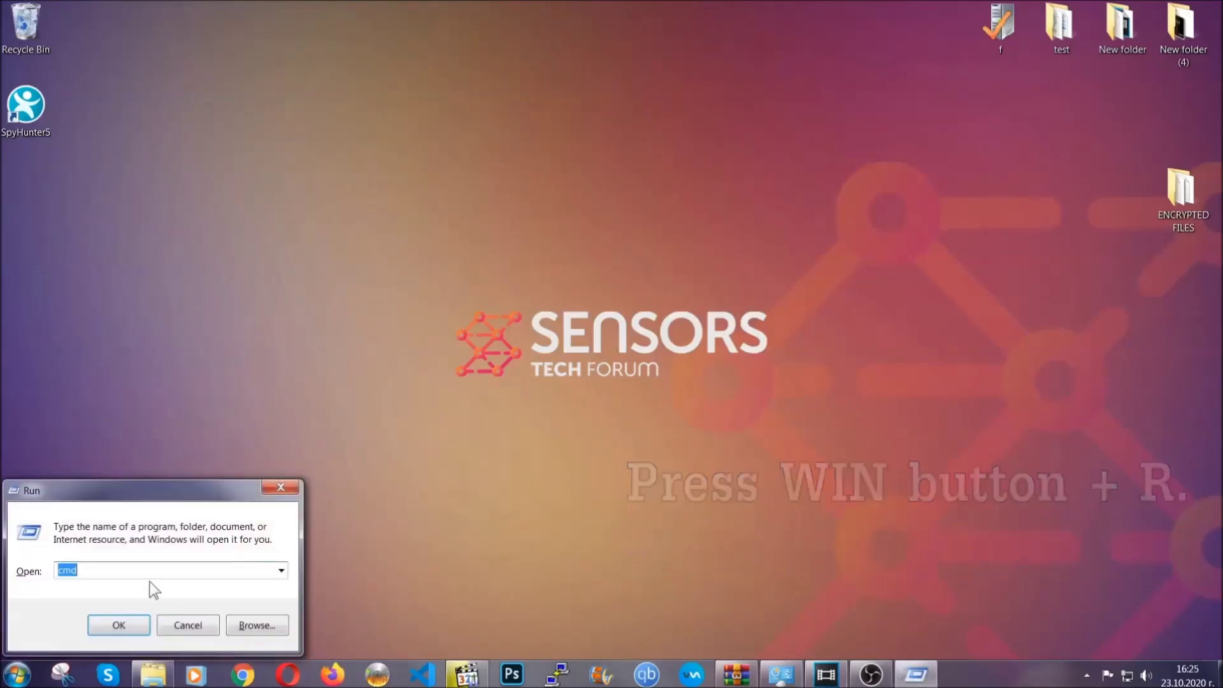
click(115, 578)
drag(115, 578, 16, 575)
text(REGEDIT)
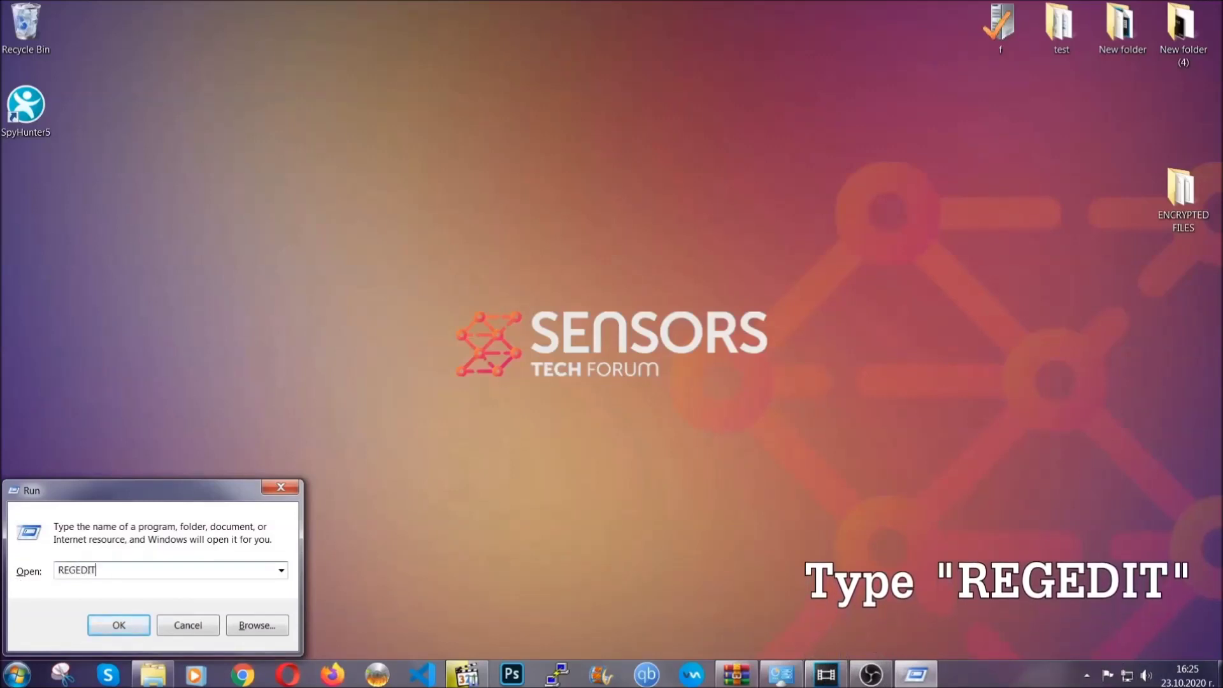
click(105, 621)
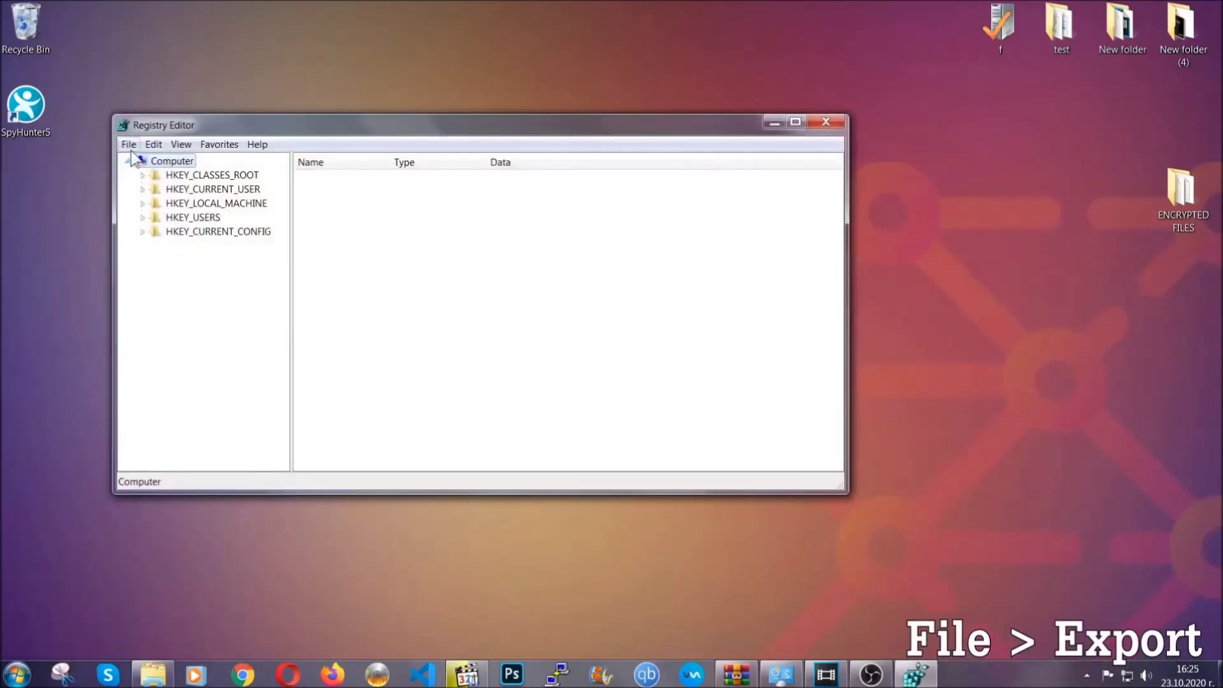
Step: Export the entire registry to the Desktop as BACKUP
click(129, 144)
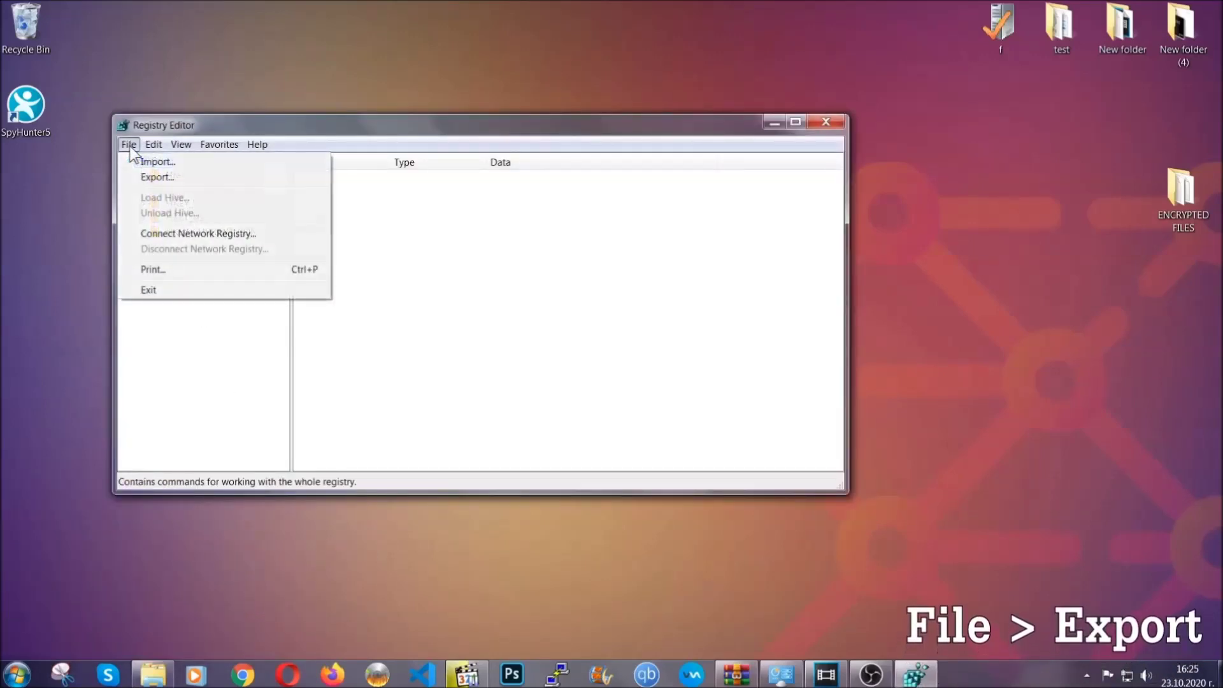
click(159, 176)
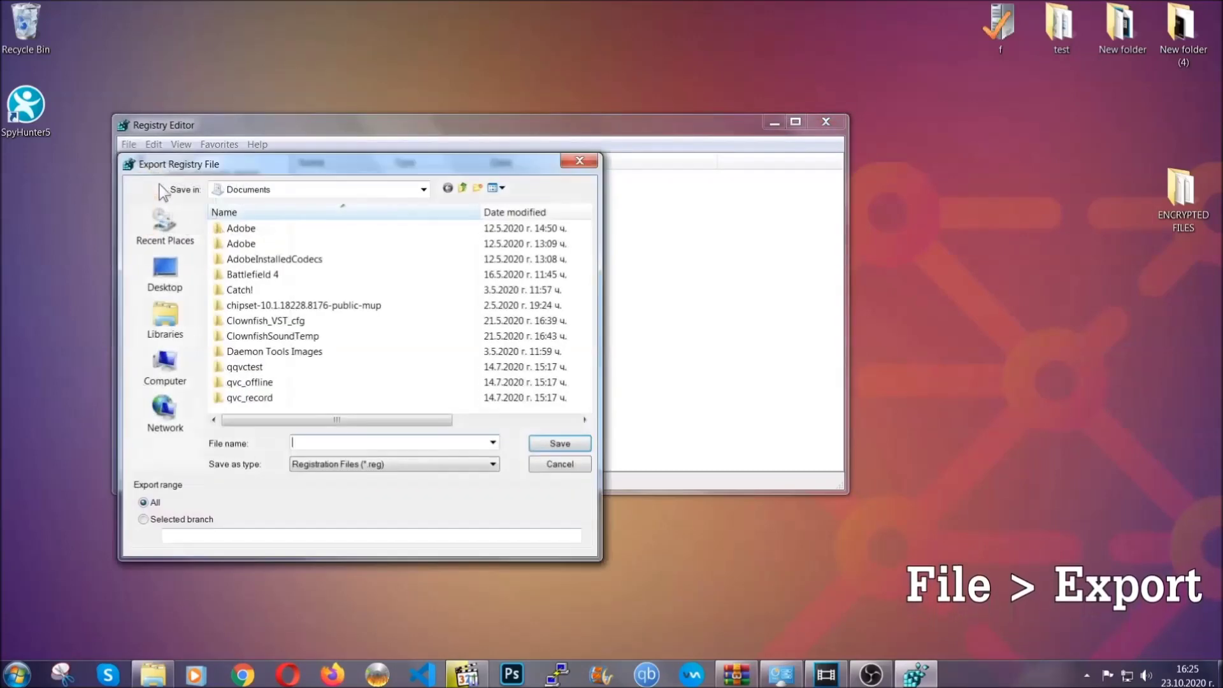
click(164, 274)
text(BACKUP)
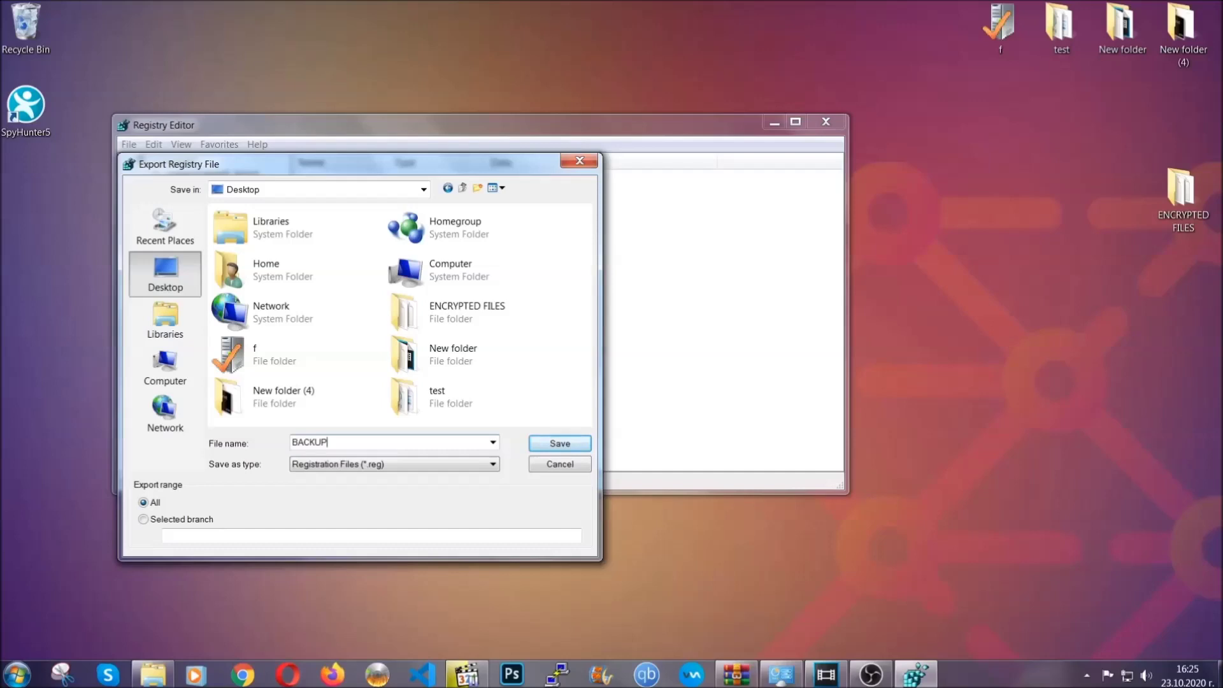
click(551, 446)
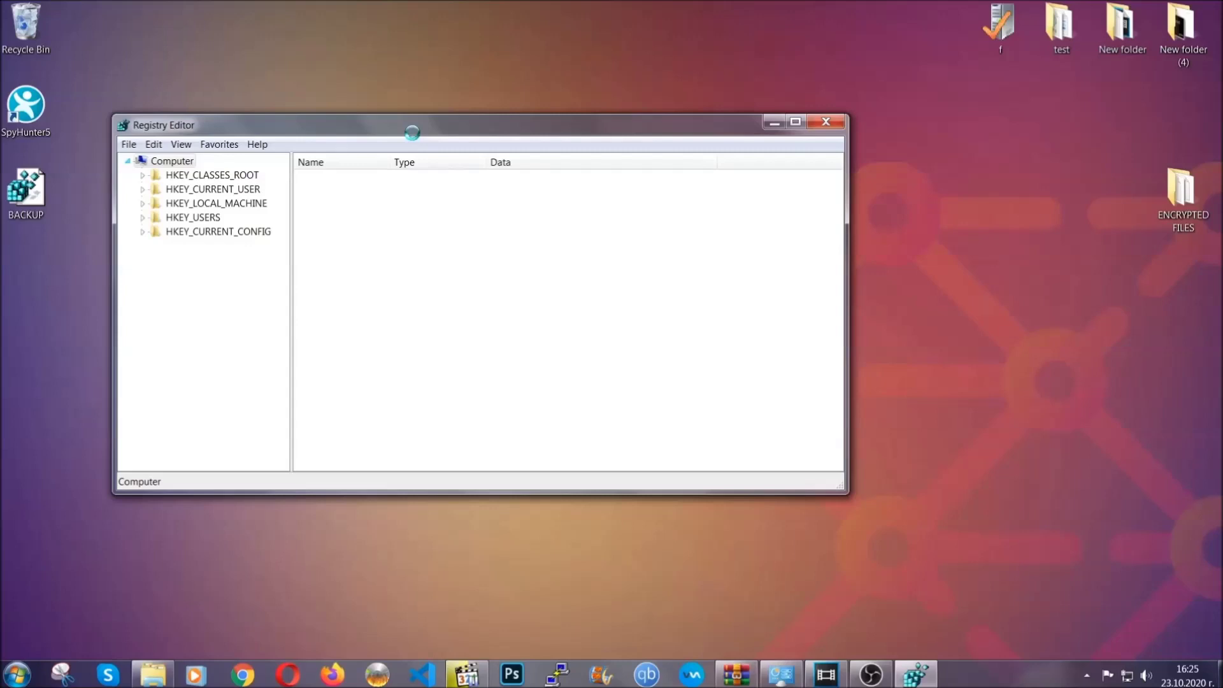
drag(412, 132, 533, 172)
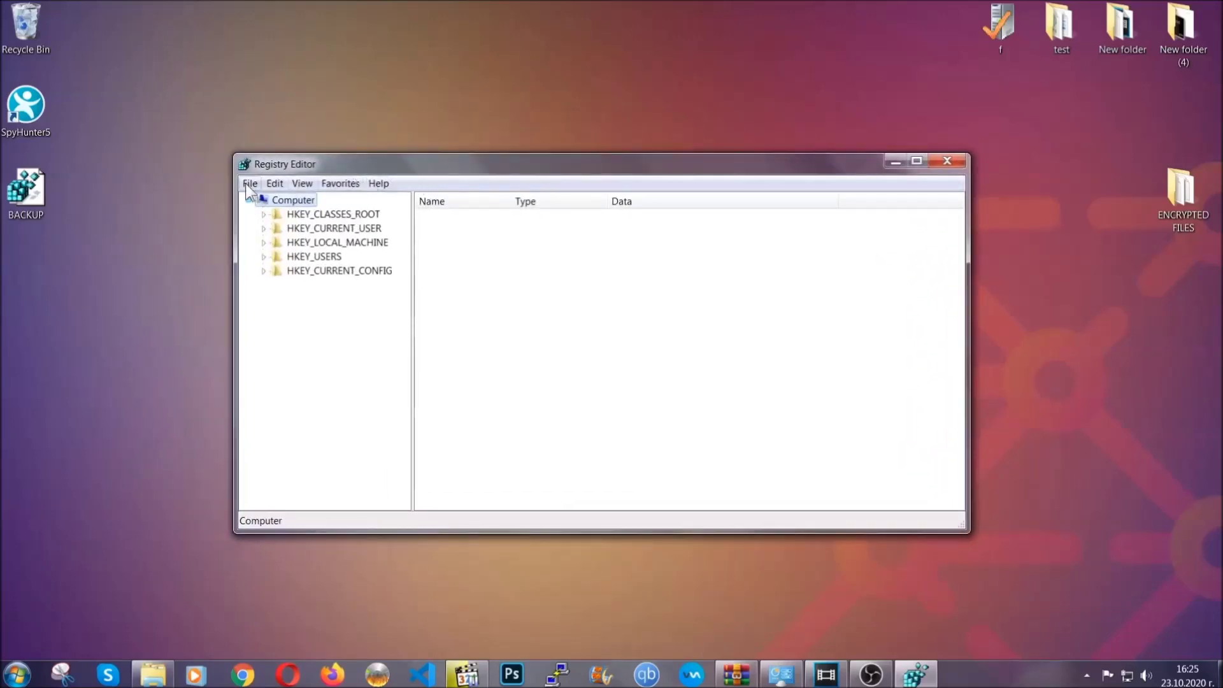
click(251, 184)
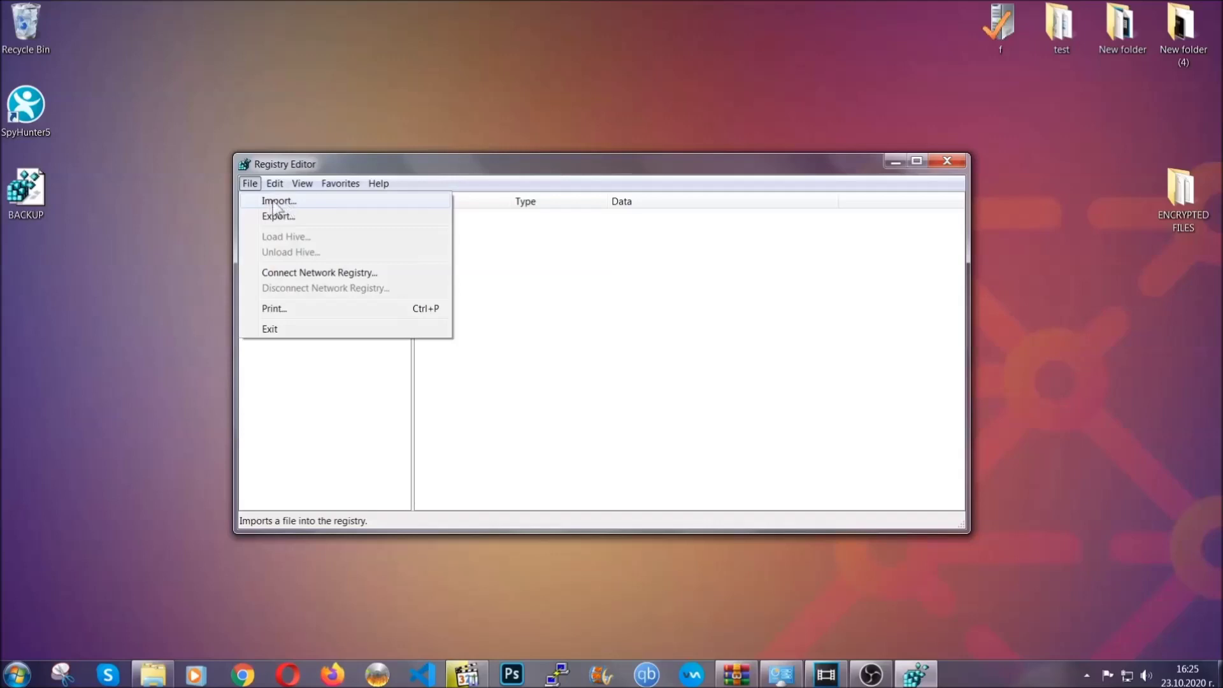
Step: Use Find to locate the RunOnce registry key
click(252, 184)
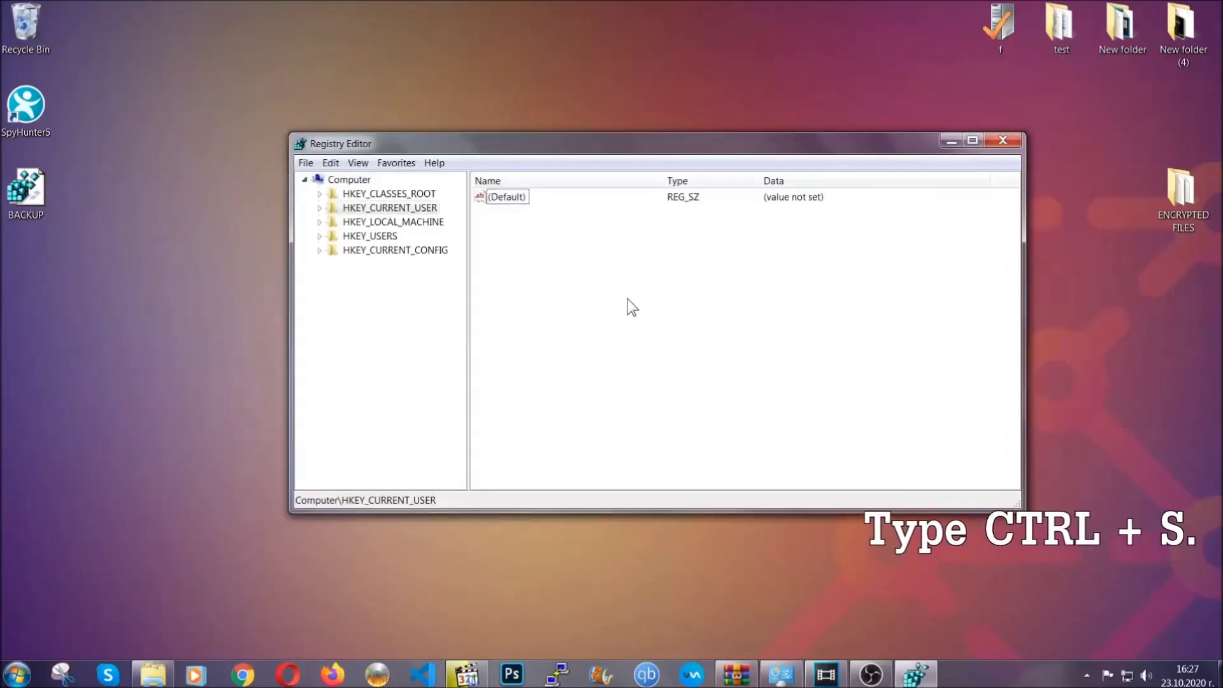
key(ctrl+f)
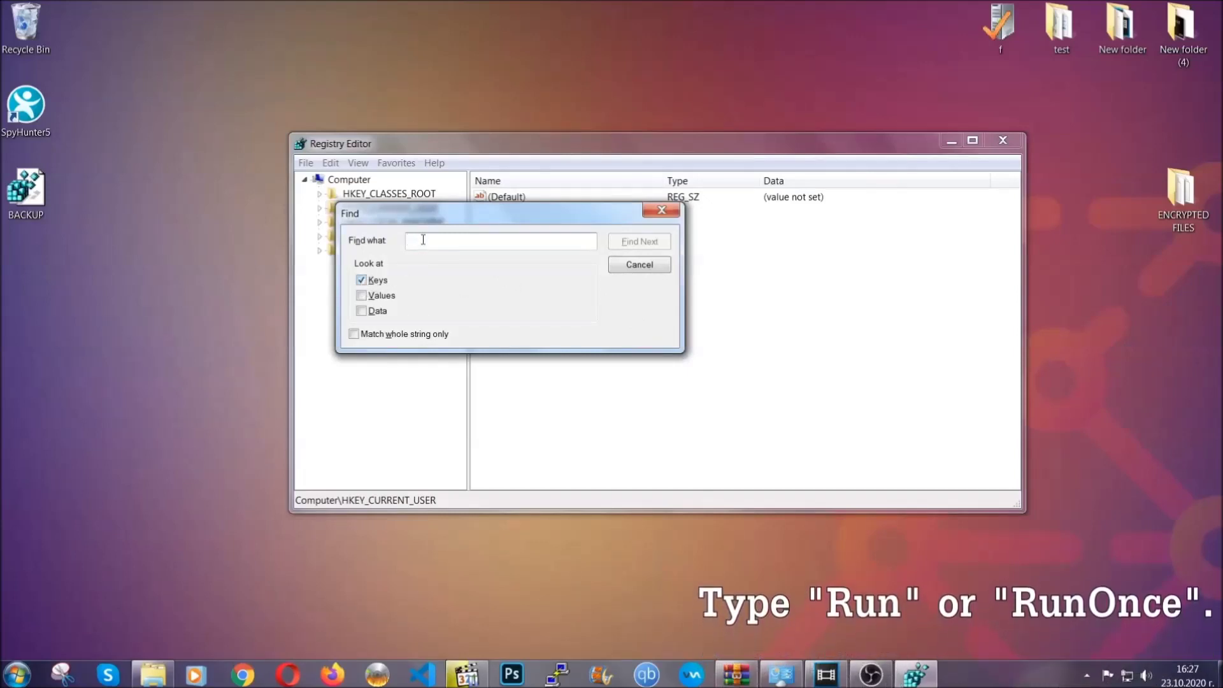
text(RunO)
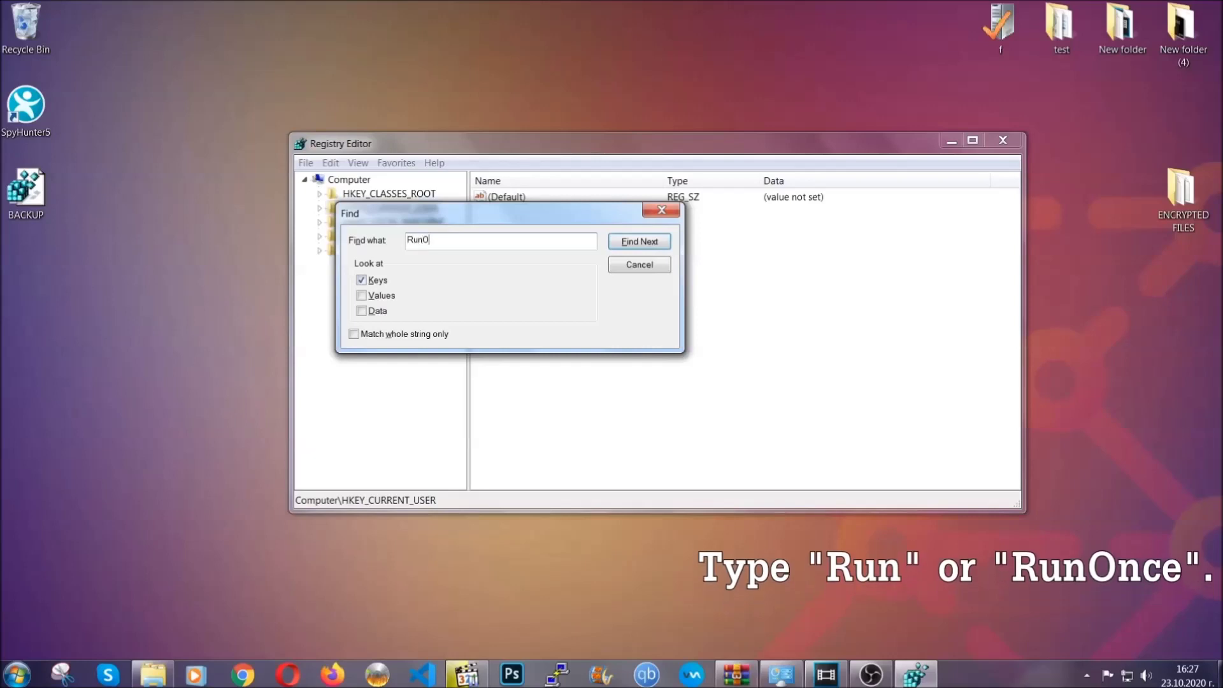
text(nce)
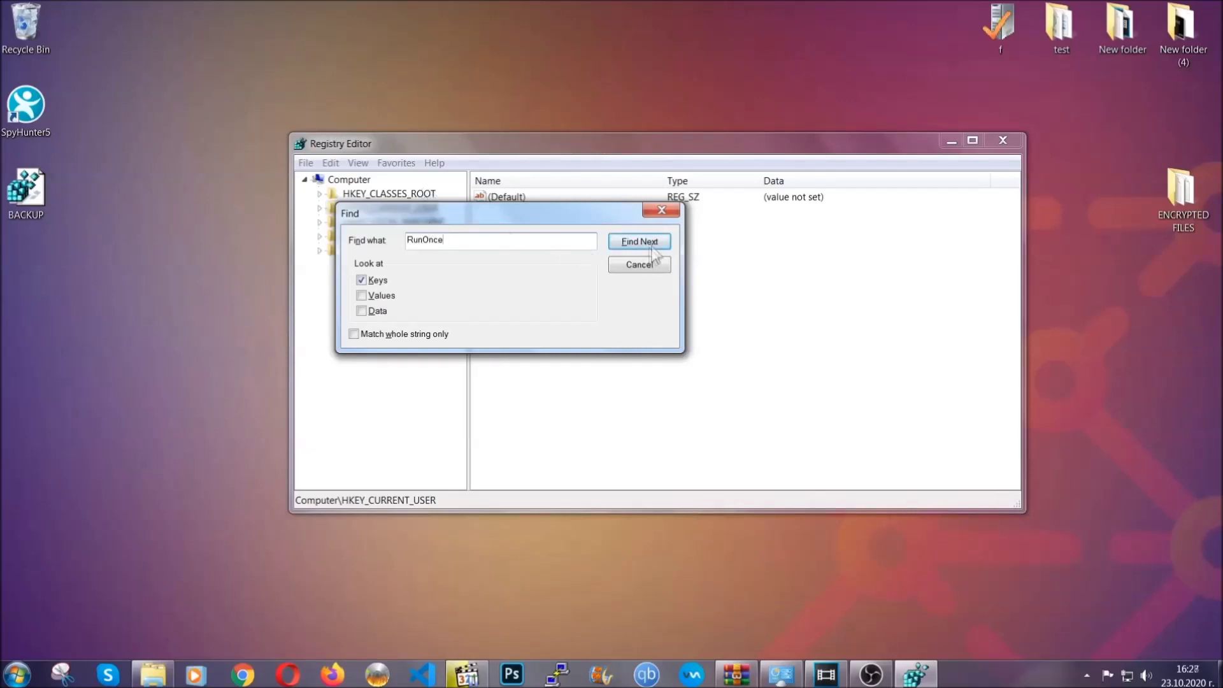
click(639, 242)
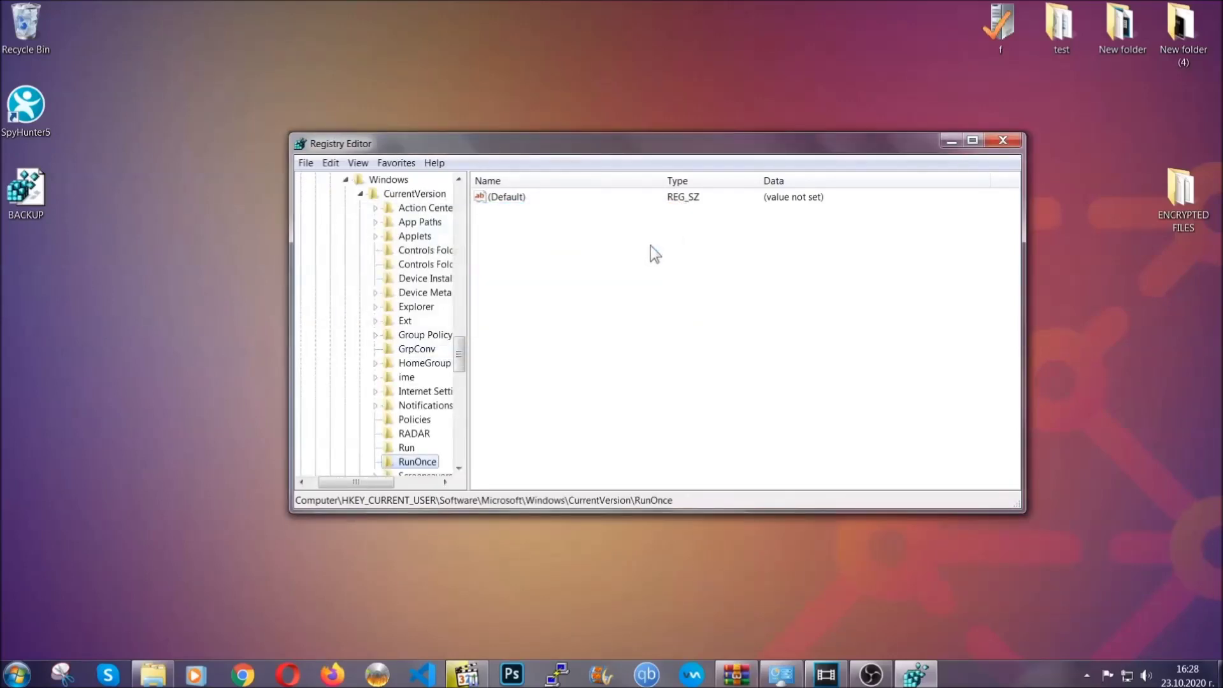
scroll(465, 349, down, 2)
scroll(465, 363, down, 2)
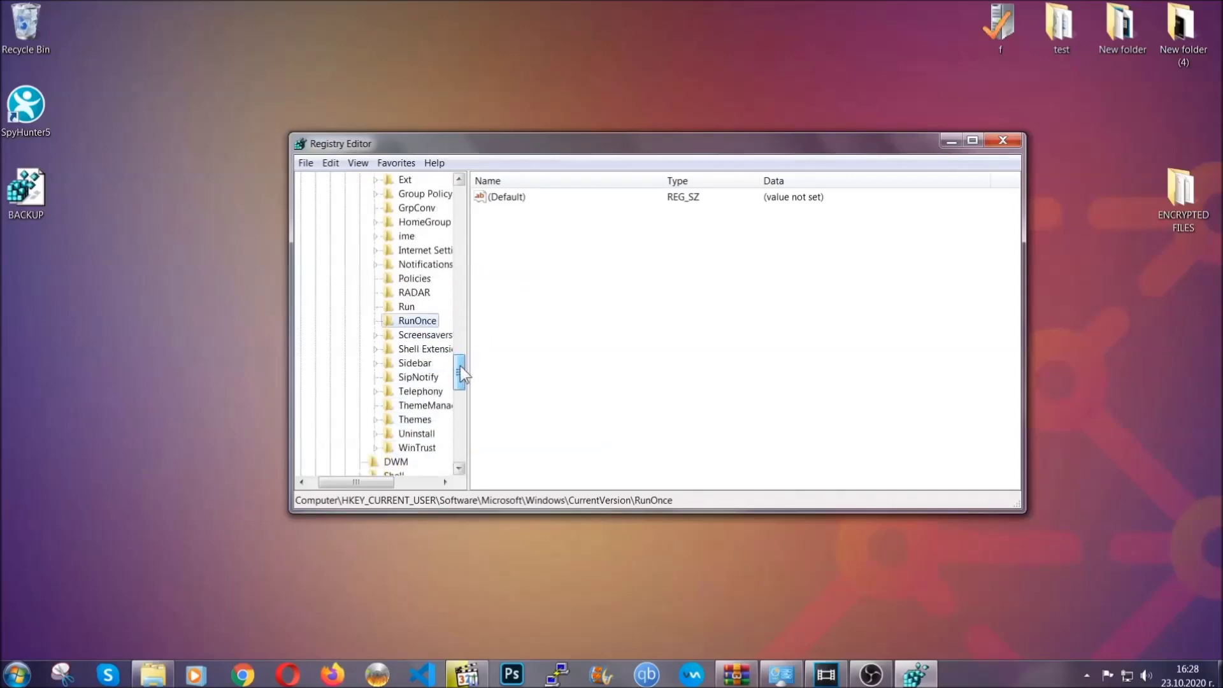
Step: Delete the THE VIRUS value from the Run key, confirming with Yes
click(406, 307)
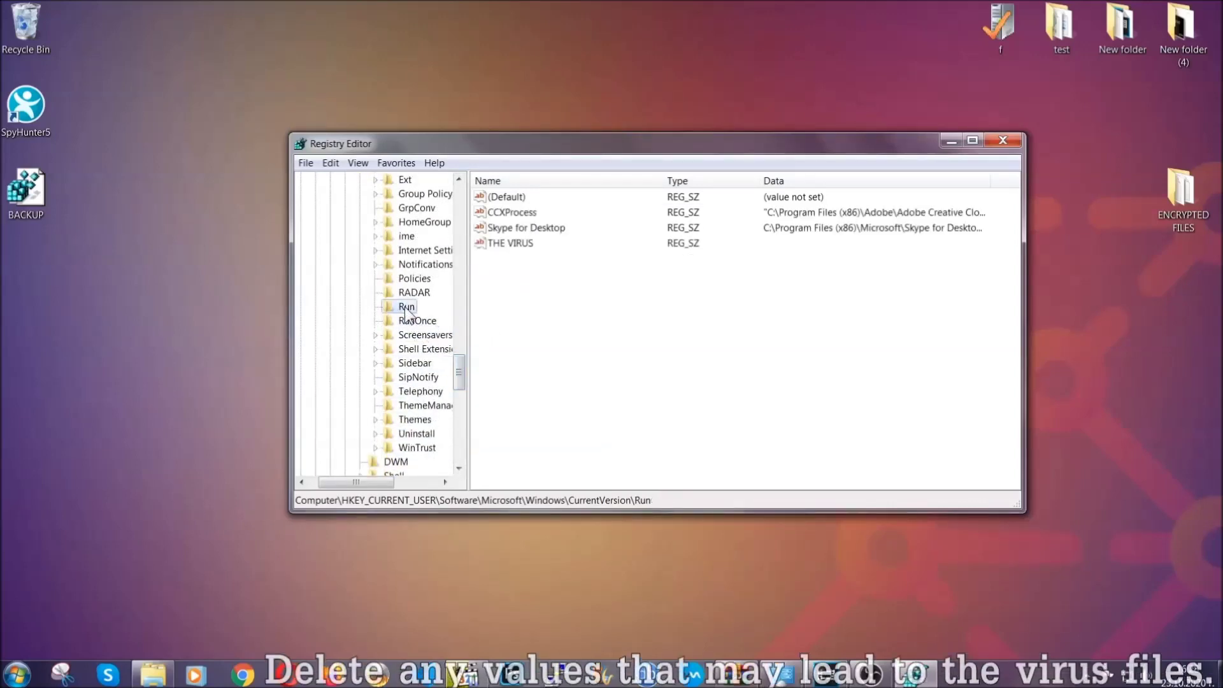
click(502, 245)
right_click(501, 244)
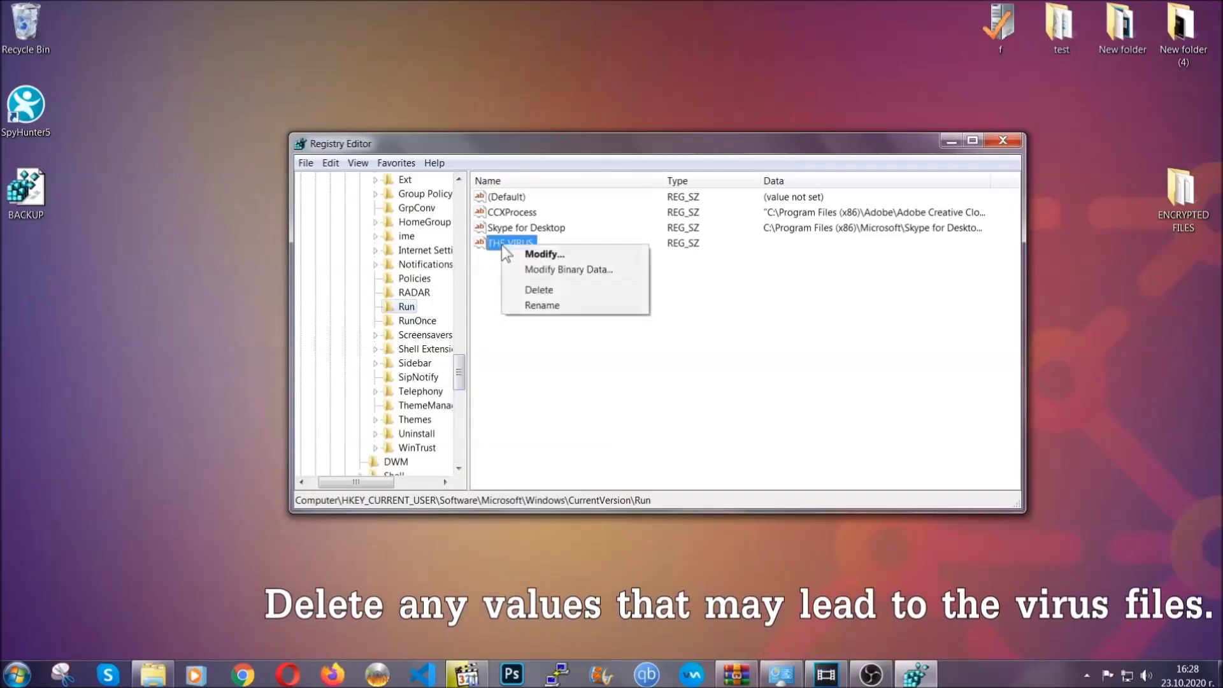
click(529, 290)
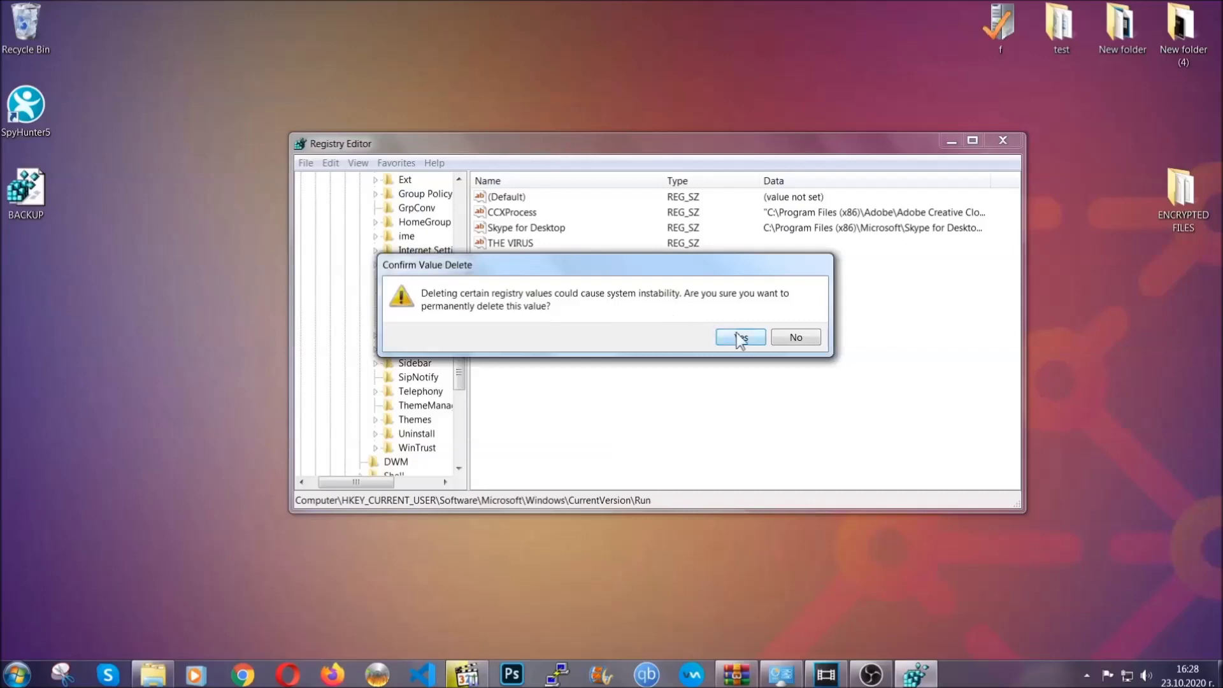
click(740, 338)
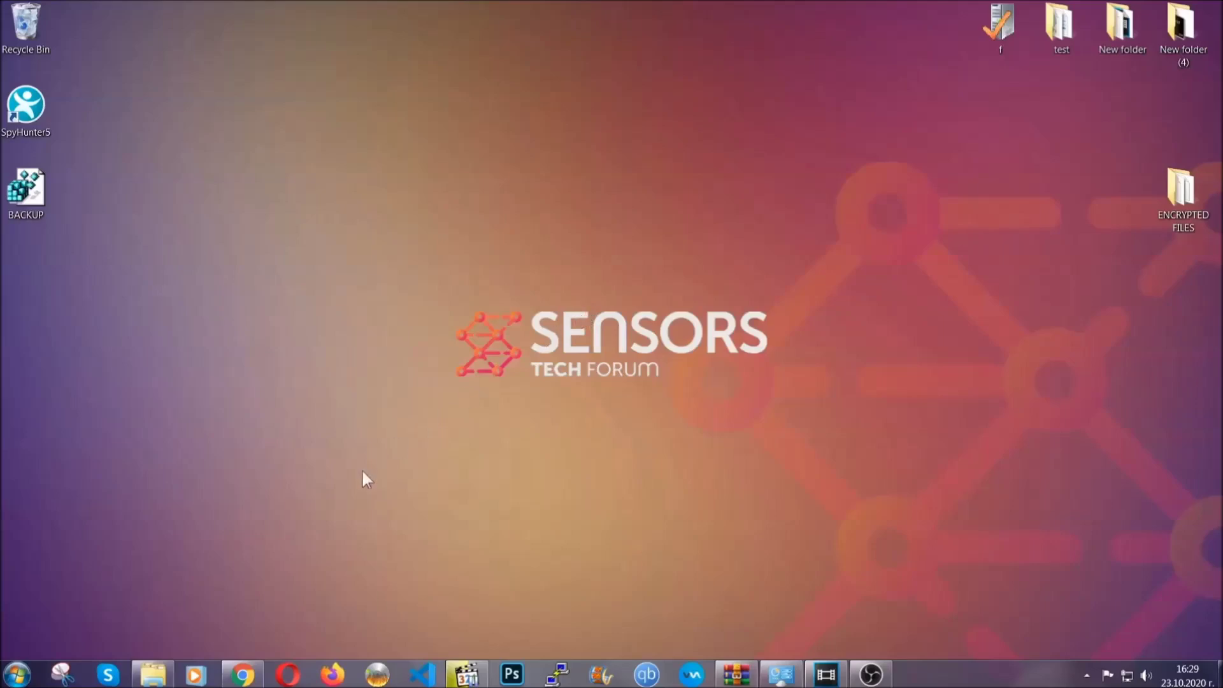
Step: Switch to Chrome showing the Sensors Tech Forum article on decrypting ransomware-encrypted files
click(244, 677)
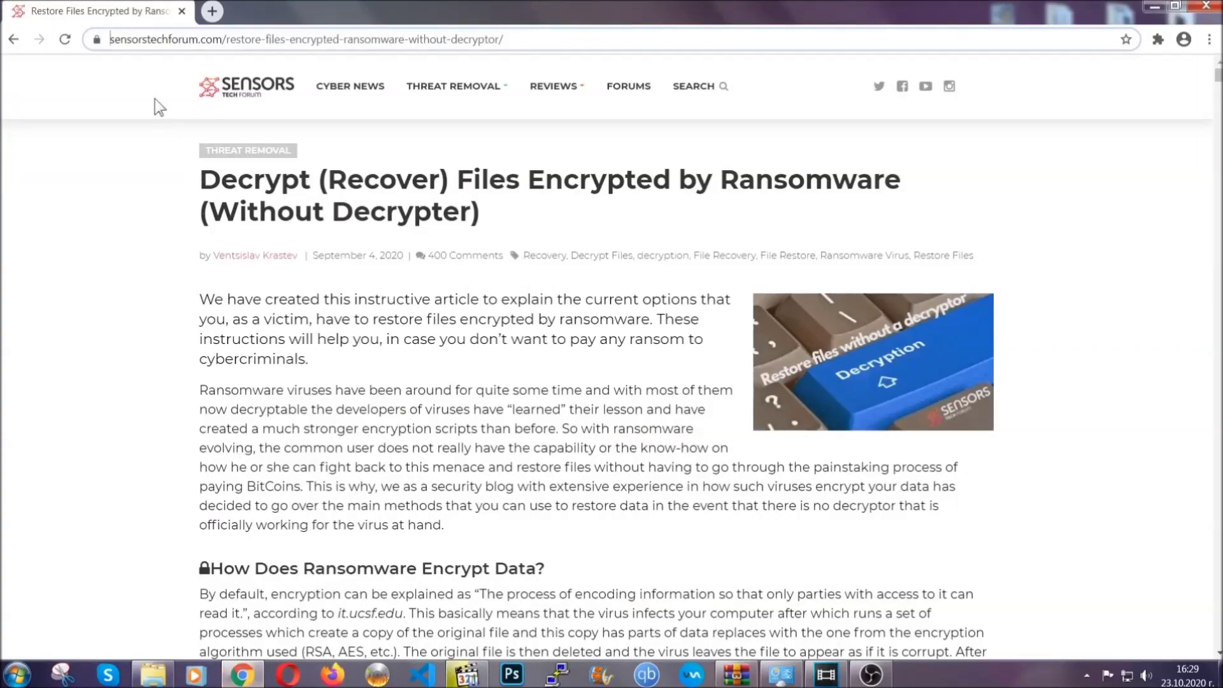
Step: Select the article's full URL and expand 'Method 2 - Restore Data via Windows Backup'
click(112, 39)
drag(110, 39, 552, 45)
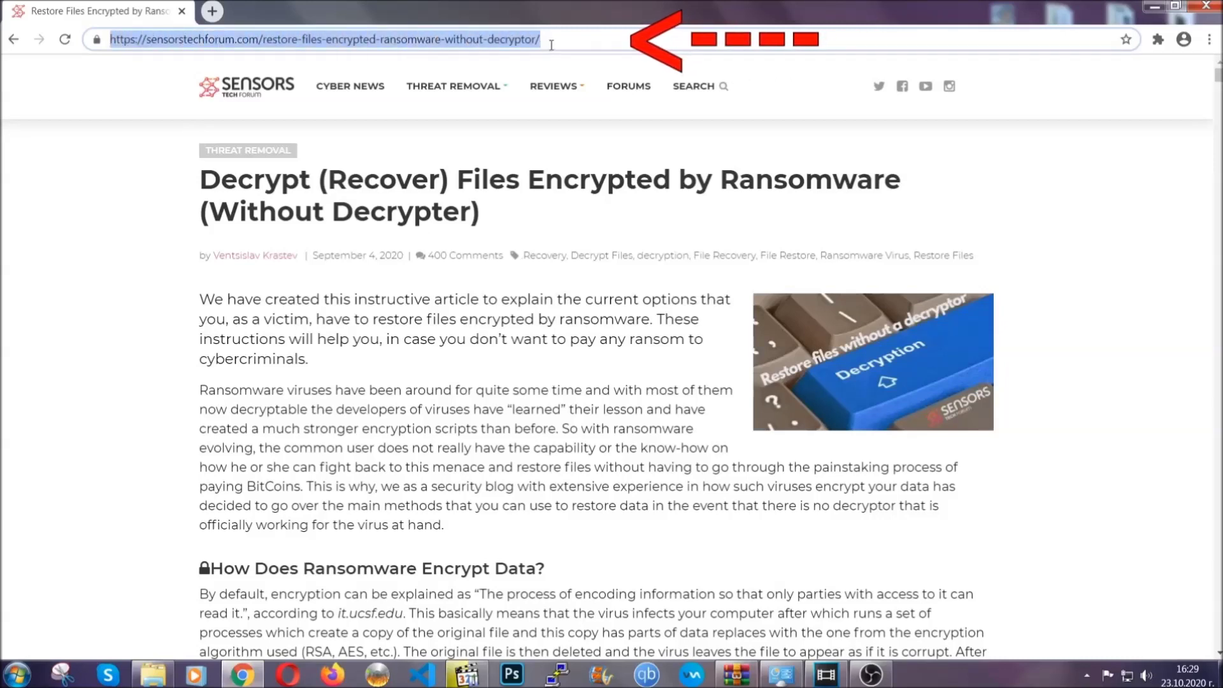
mouse_move(554, 87)
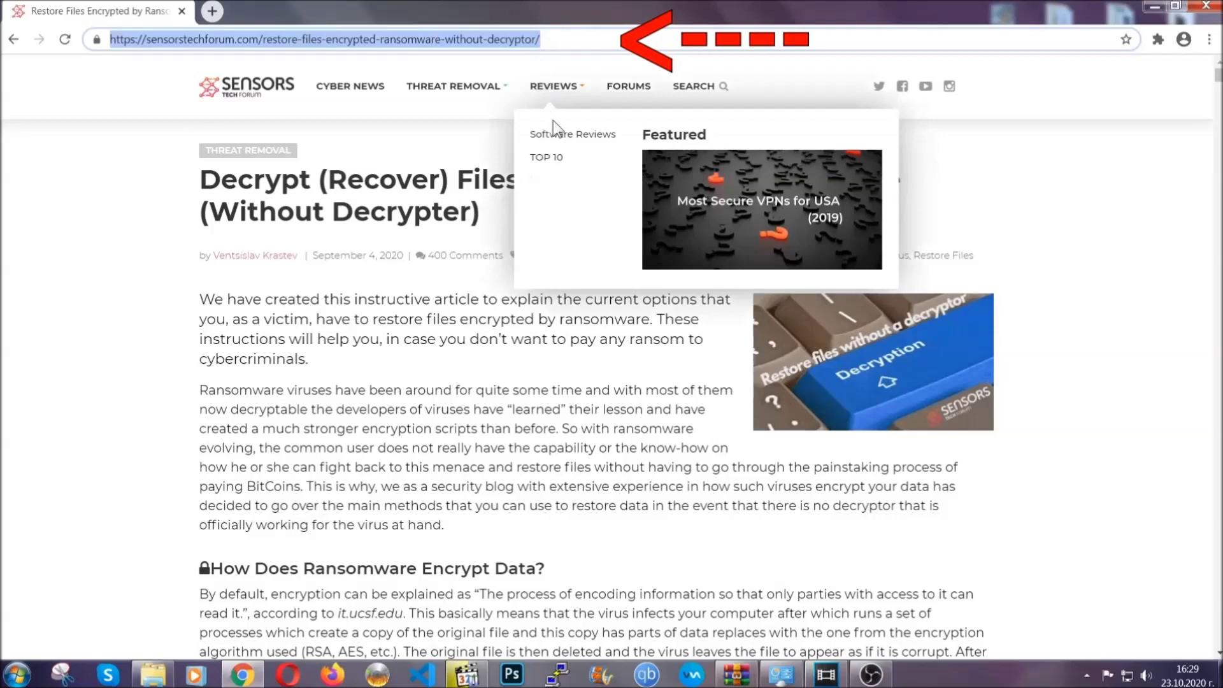
scroll(630, 344, down, 3)
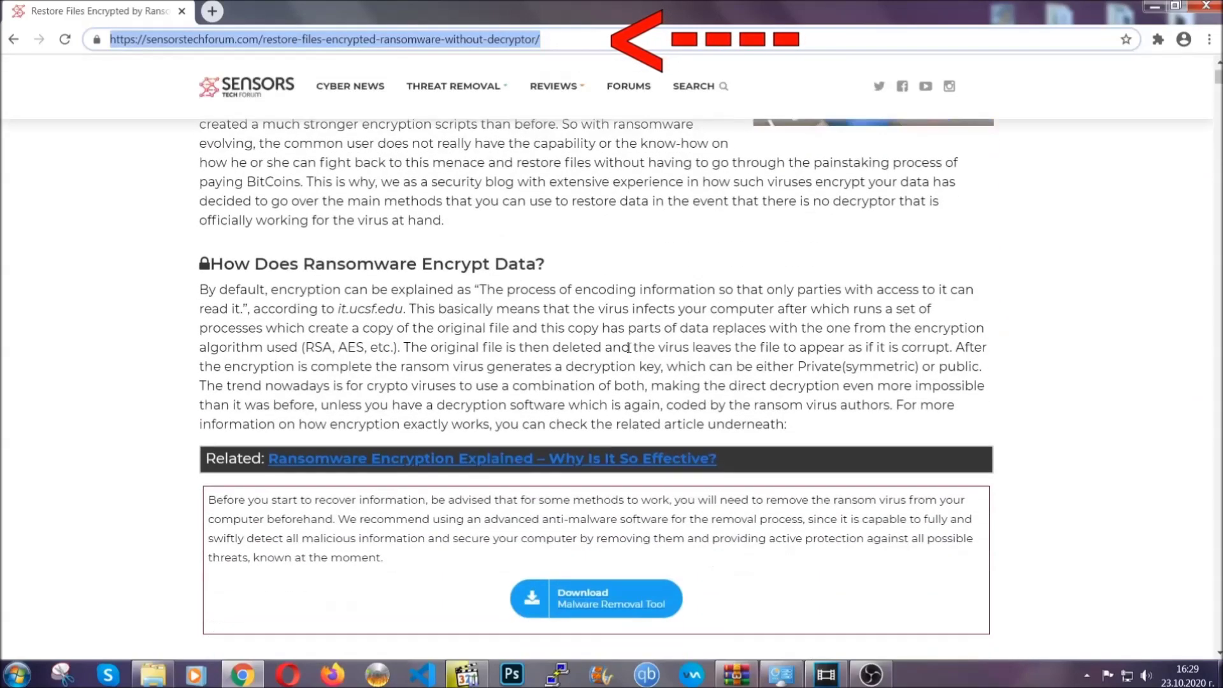
scroll(630, 348, down, 2)
scroll(630, 348, down, 1)
scroll(629, 349, down, 1)
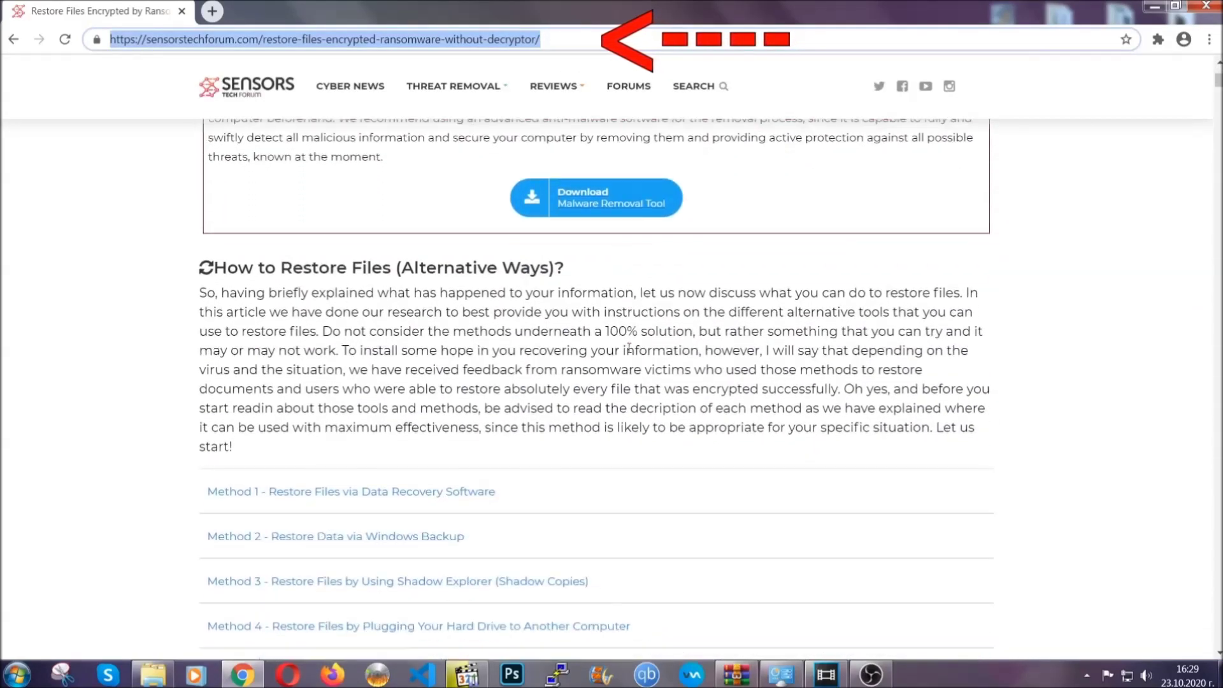
scroll(629, 349, down, 1)
scroll(630, 352, down, 1)
scroll(612, 353, down, 1)
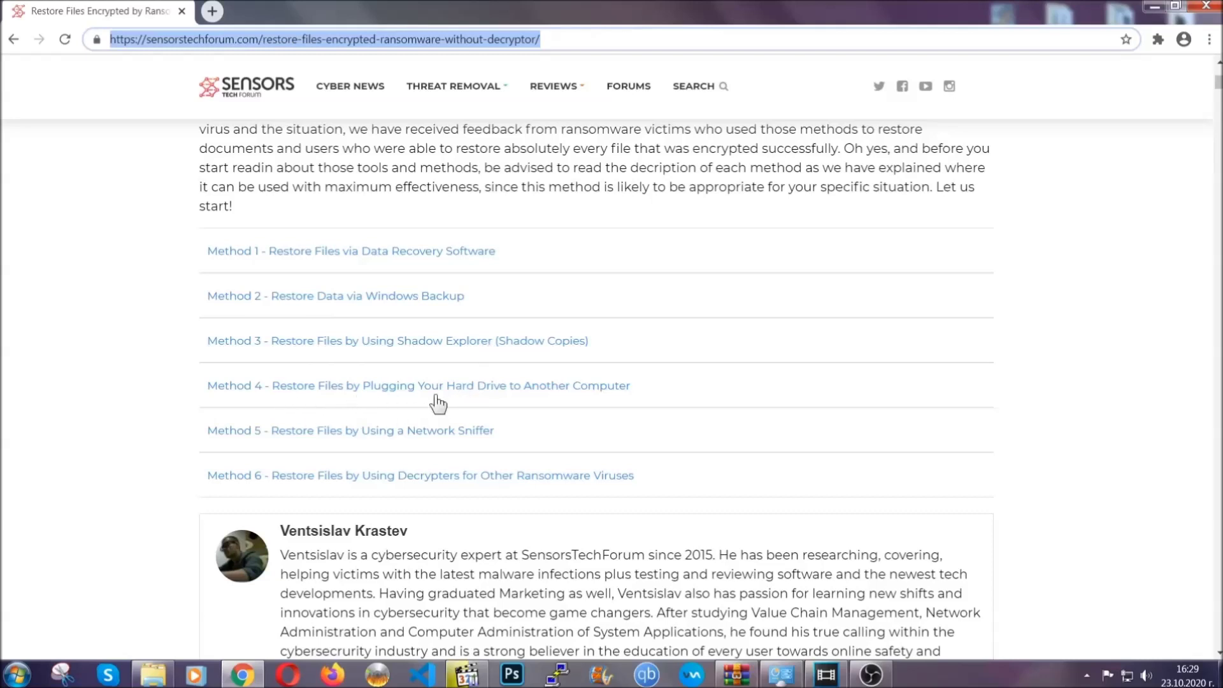
click(380, 295)
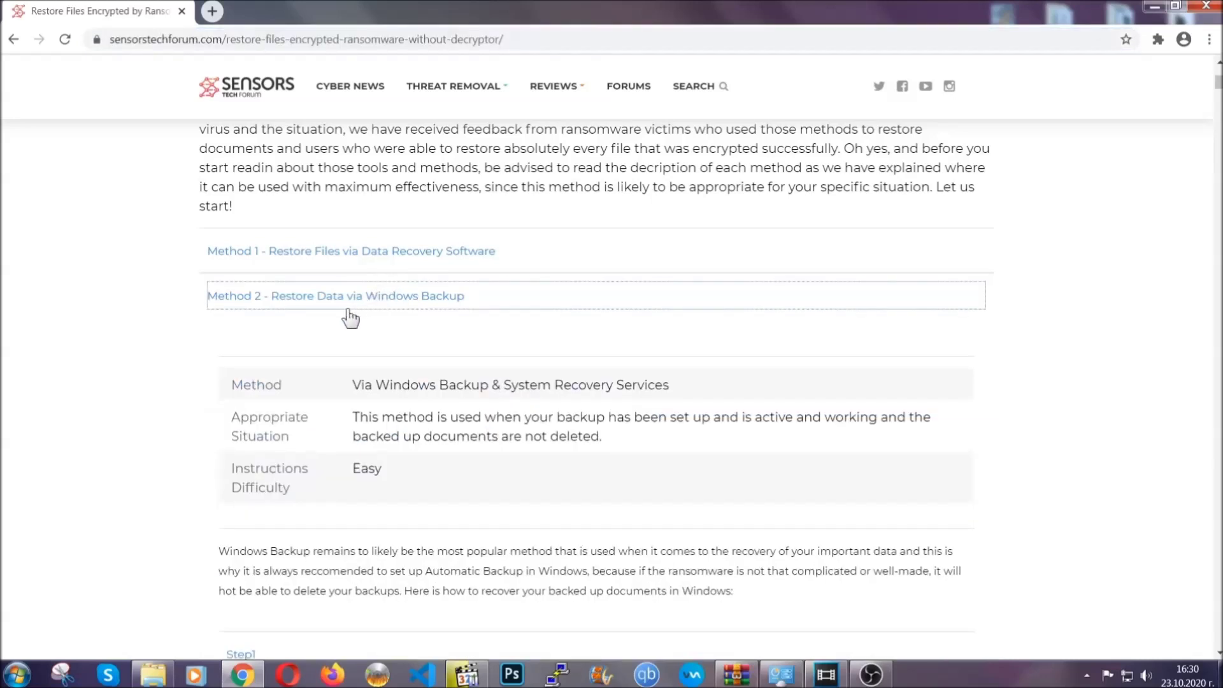
Step: Expand Step1, Step2 and Step3 of the Windows Backup method, then minimize Chrome to the desktop
drag(354, 382, 430, 475)
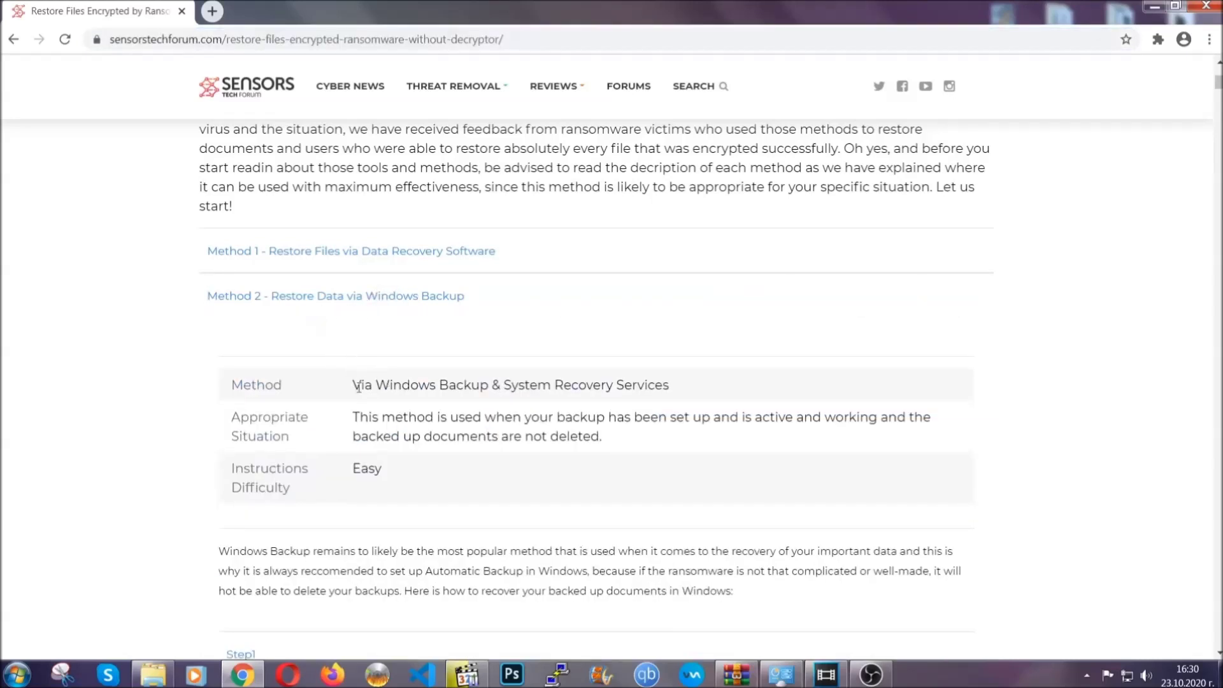
click(433, 478)
scroll(437, 475, down, 3)
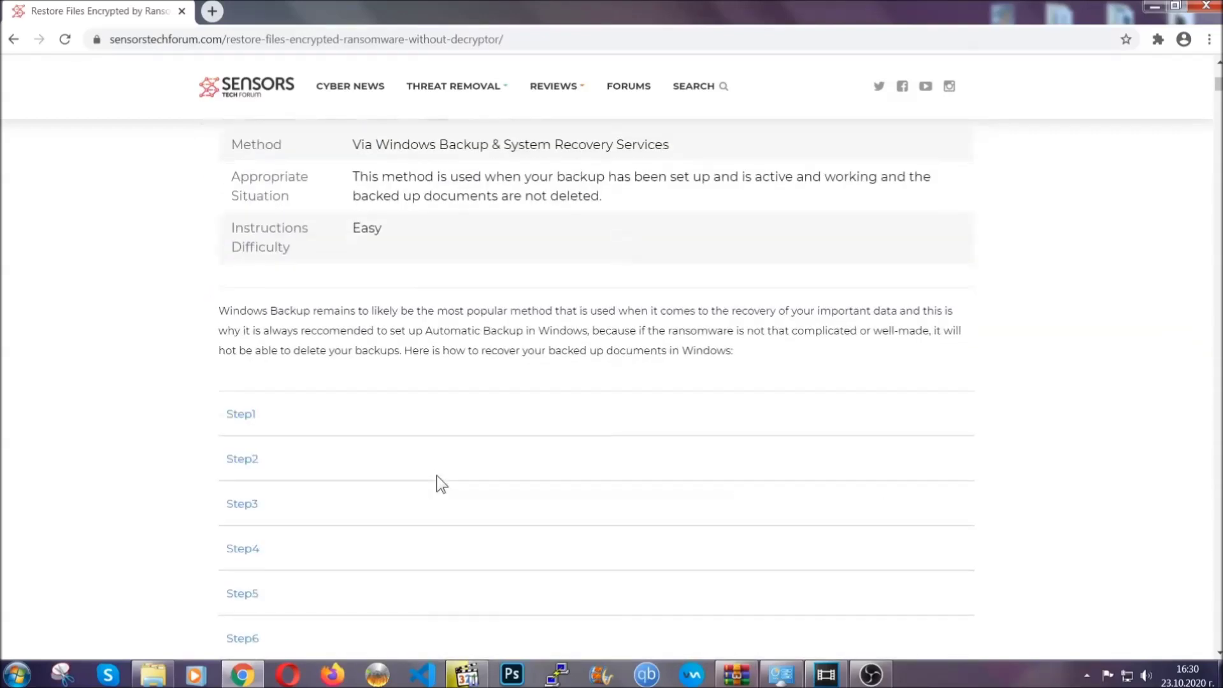
scroll(436, 474, down, 1)
click(251, 333)
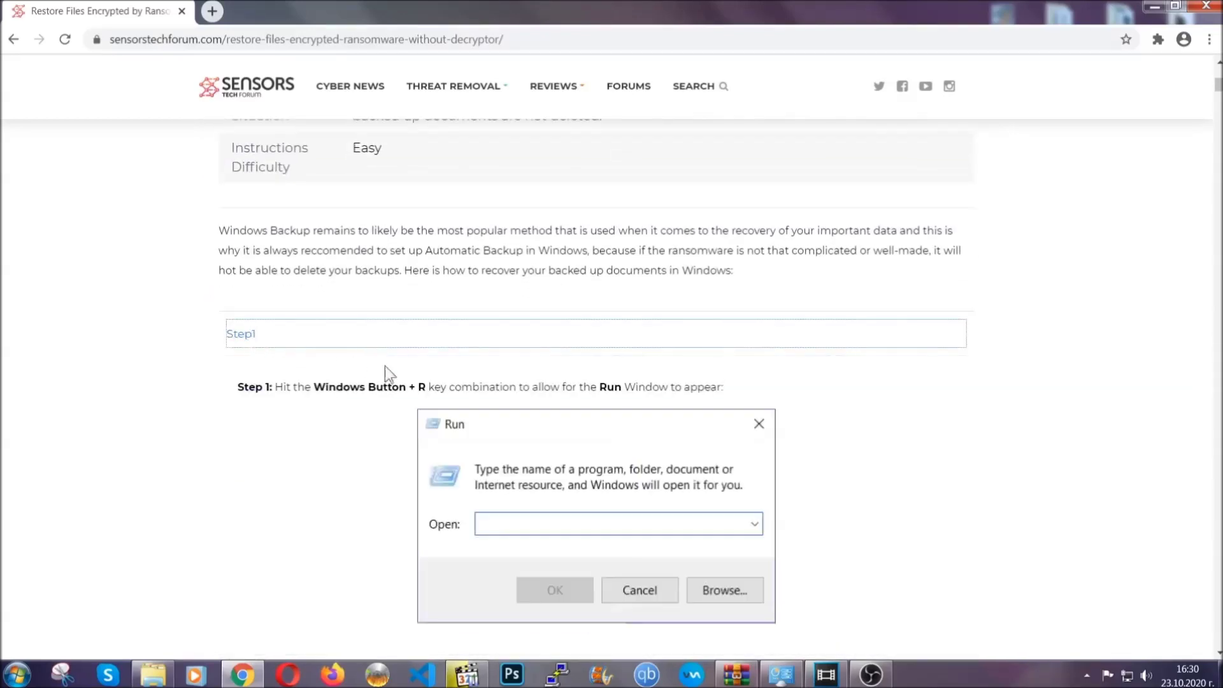
scroll(574, 396, down, 3)
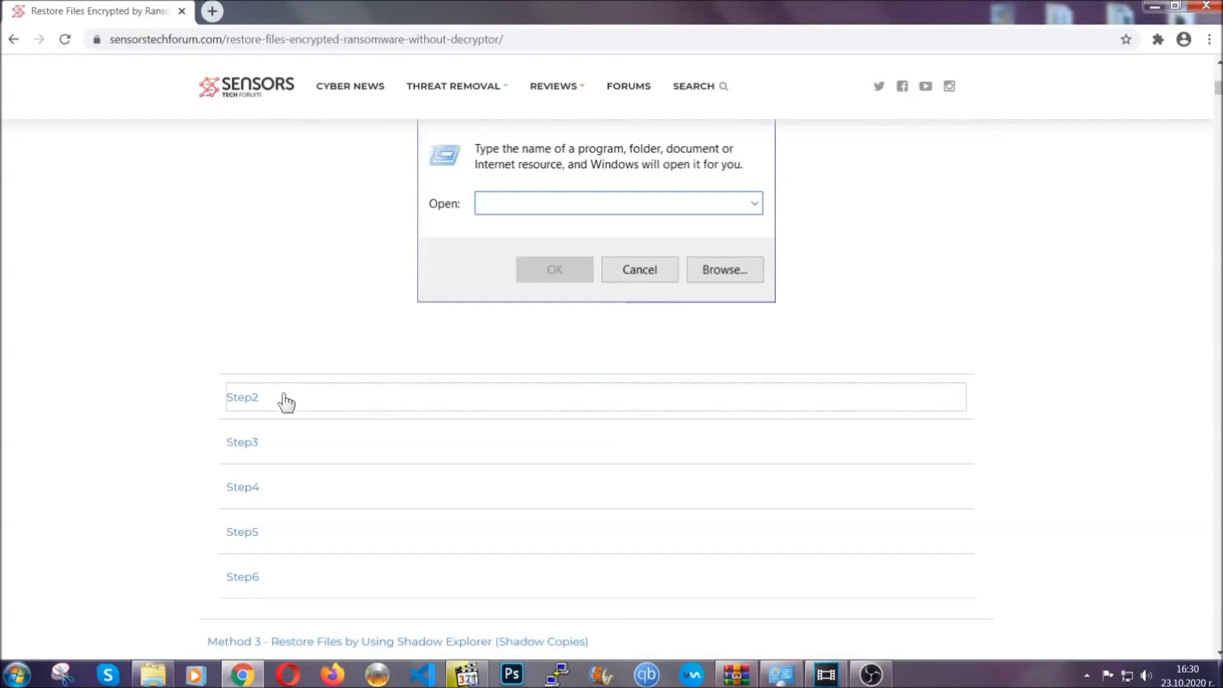
click(286, 402)
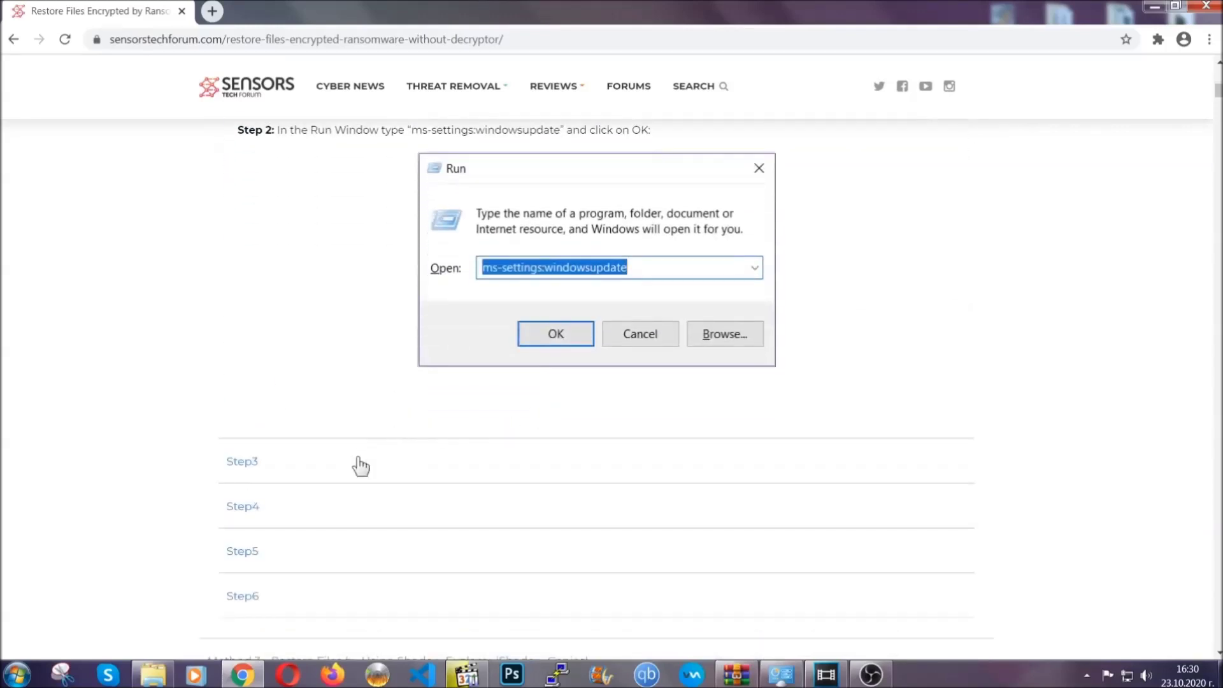
click(361, 462)
scroll(539, 437, down, 2)
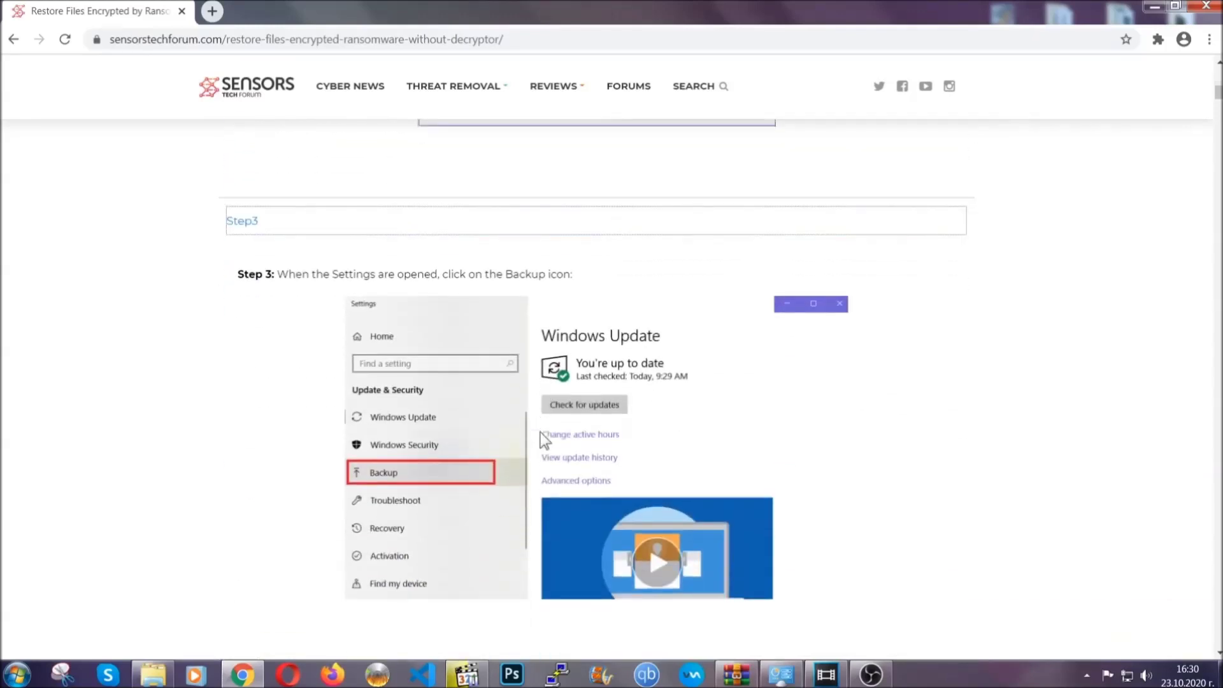
scroll(539, 432, down, 2)
scroll(538, 435, down, 1)
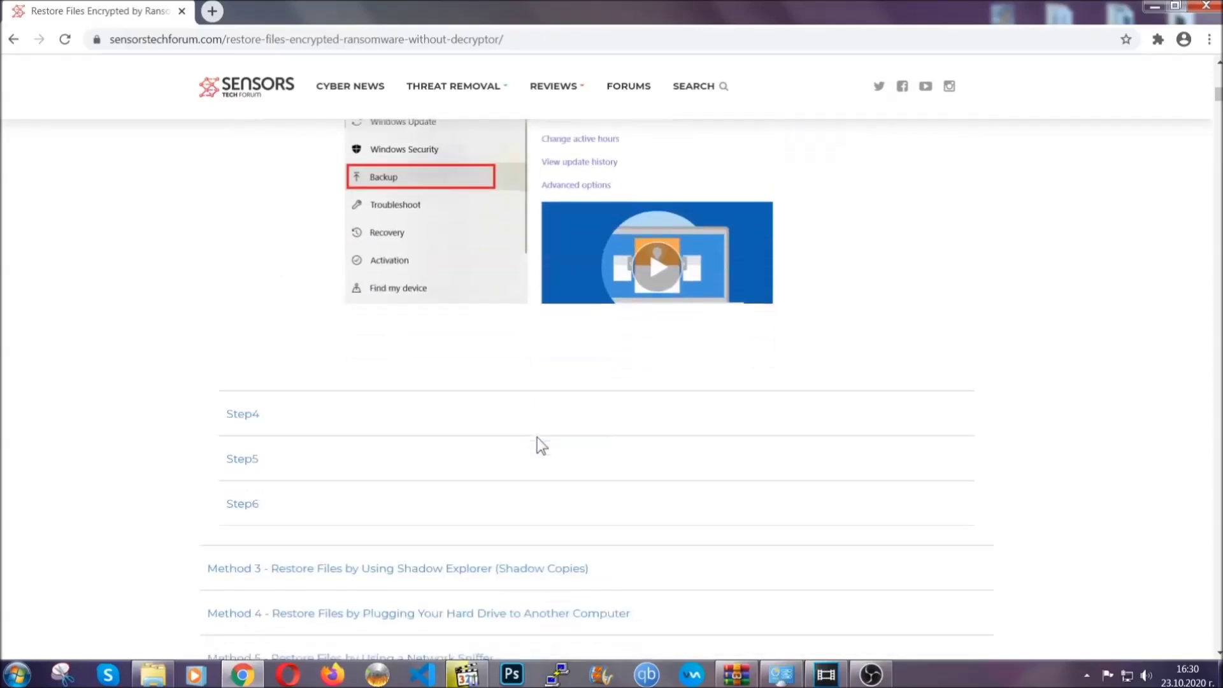
scroll(536, 439, down, 1)
scroll(536, 438, down, 2)
scroll(536, 439, down, 2)
scroll(537, 439, down, 1)
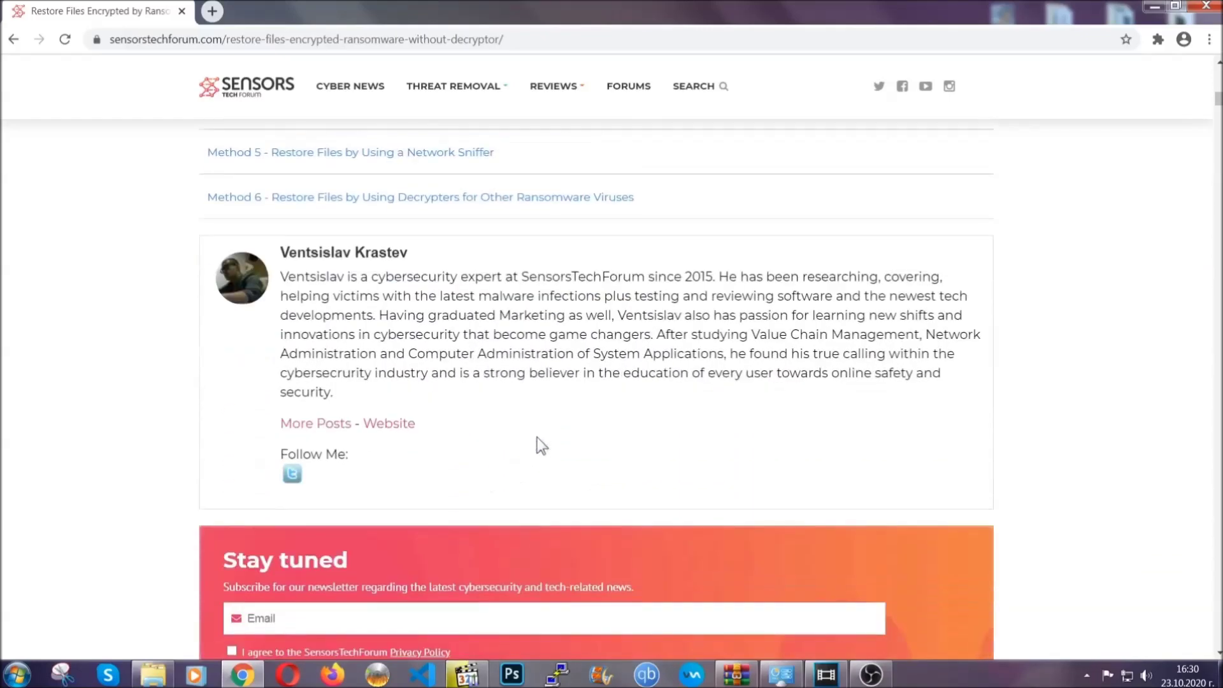
scroll(536, 440, up, 3)
scroll(536, 439, up, 5)
scroll(535, 448, up, 5)
scroll(534, 457, up, 5)
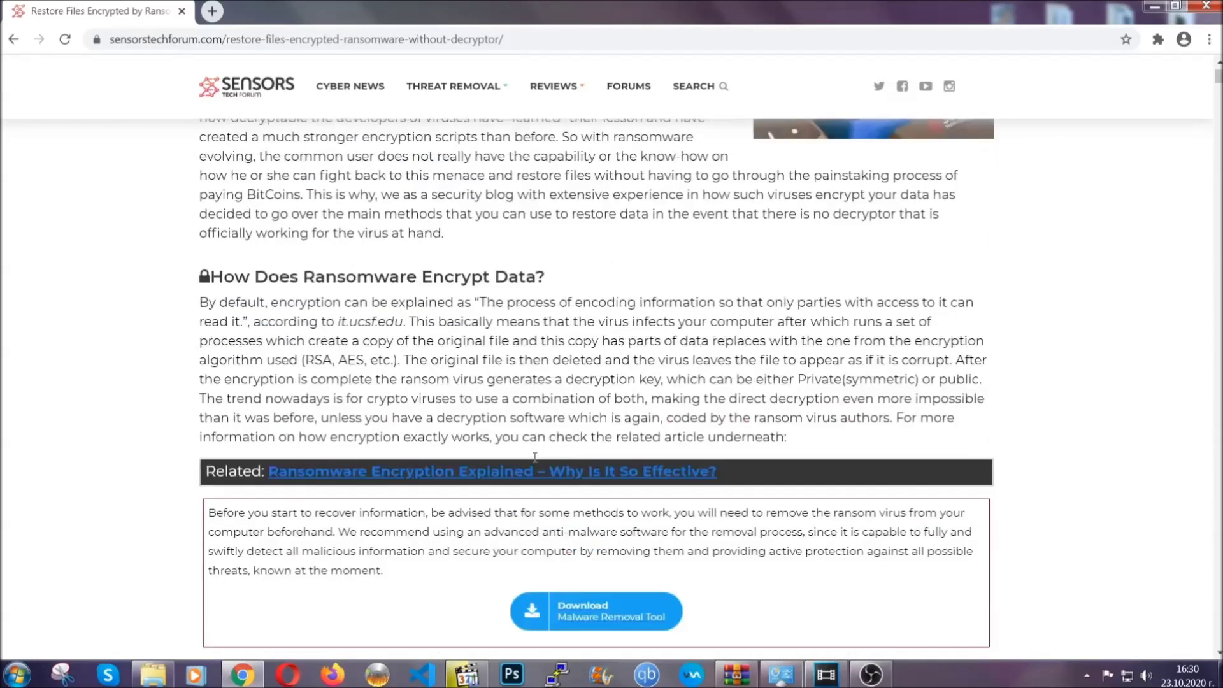
scroll(534, 456, up, 3)
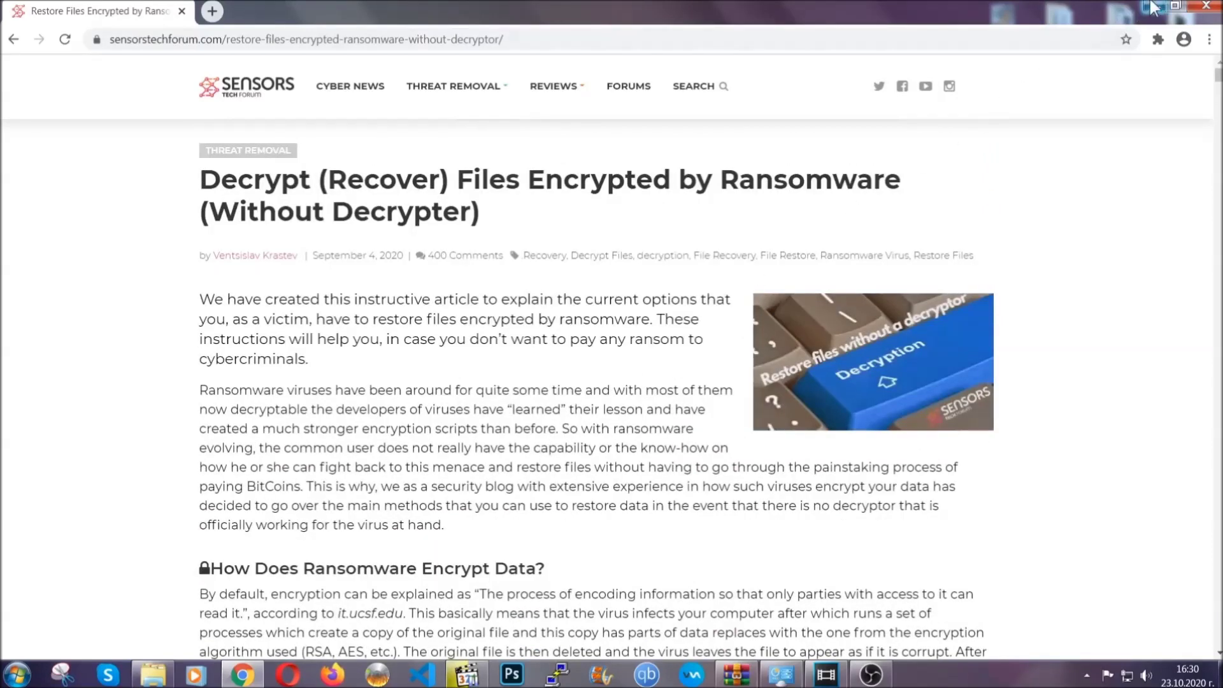
click(1153, 7)
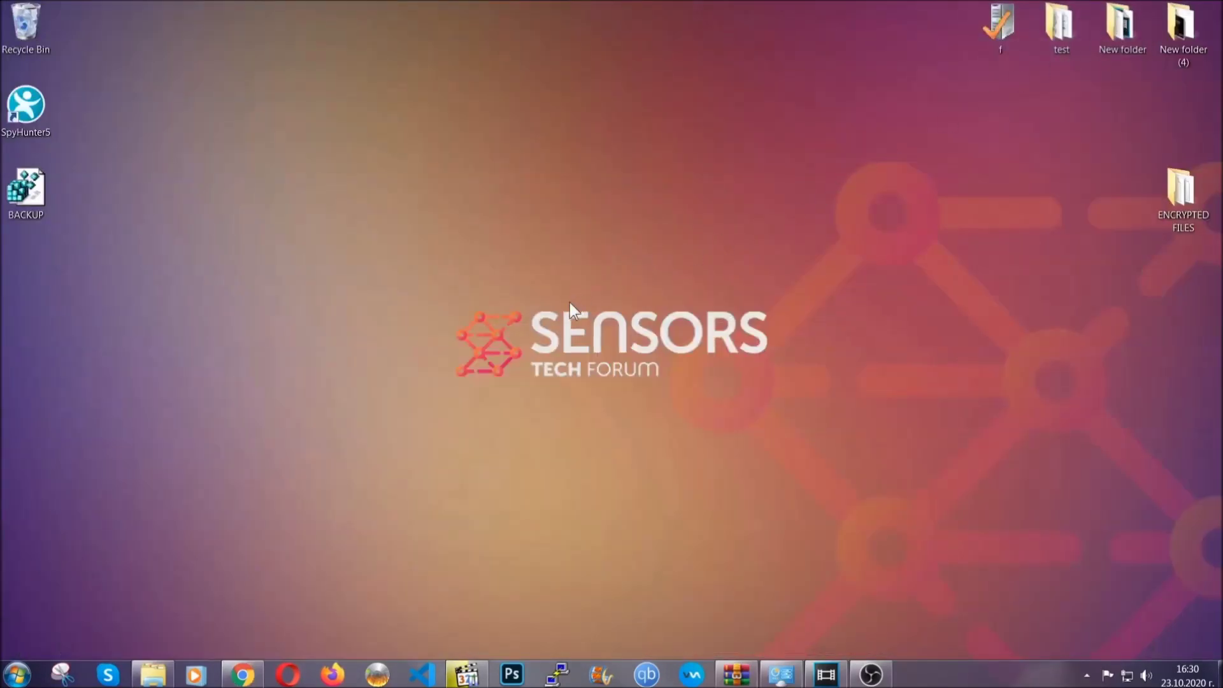